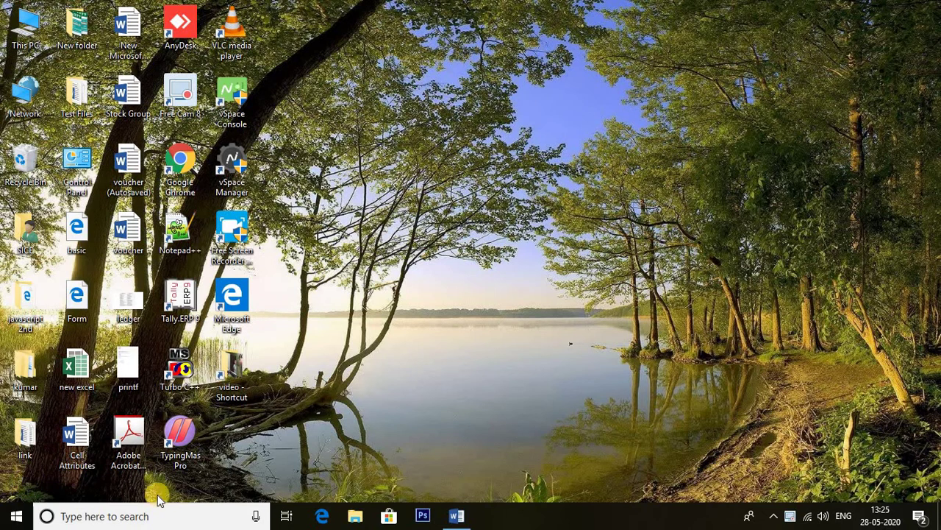
Bring the Word document back up and place the cursor inside the student-details table.
left_click(460, 515)
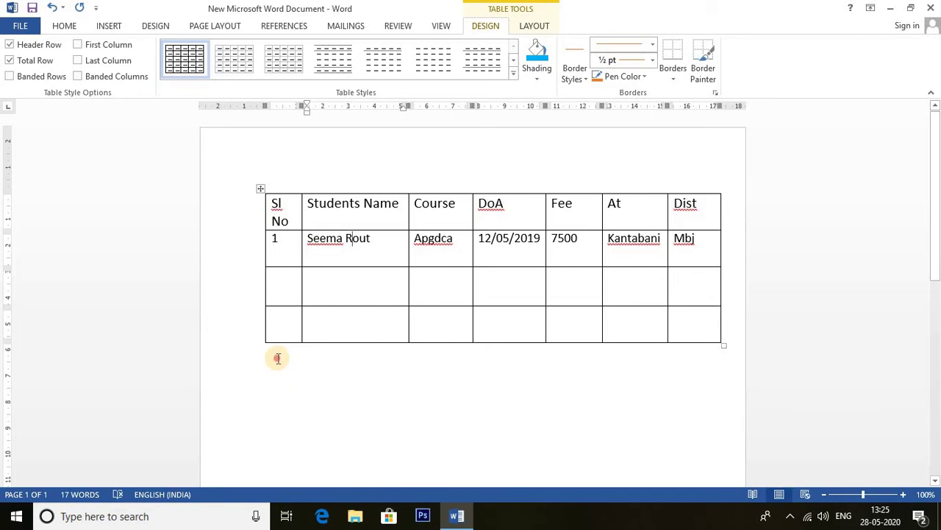
left_click(277, 357)
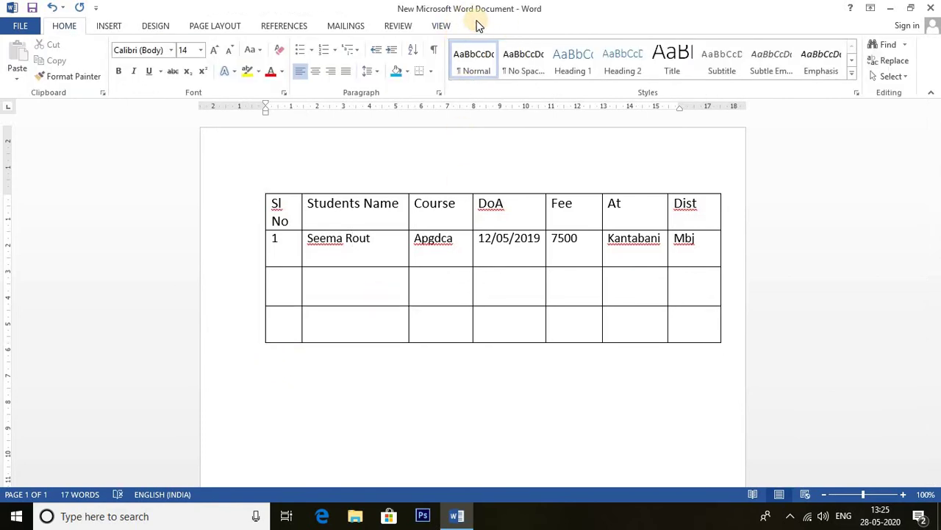
left_click(344, 283)
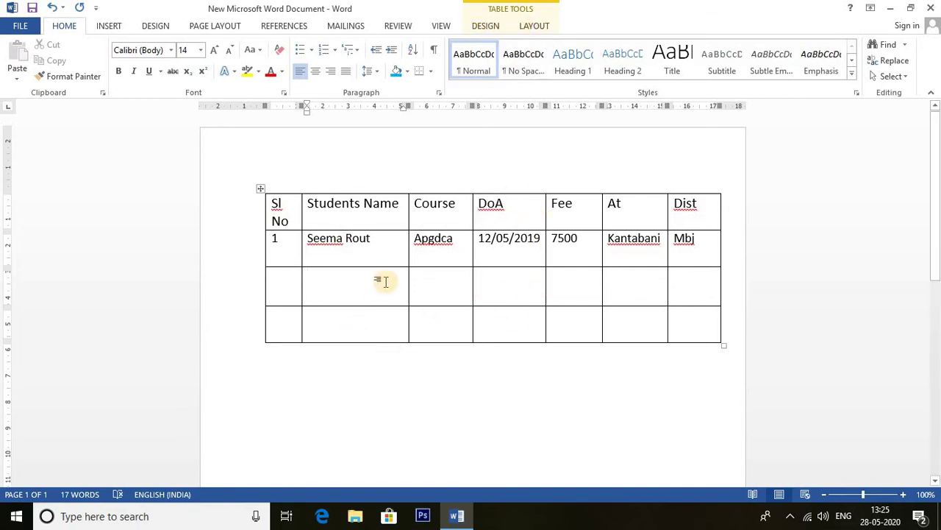
Show the table design options and expand the full Table Styles gallery.
left_click(485, 26)
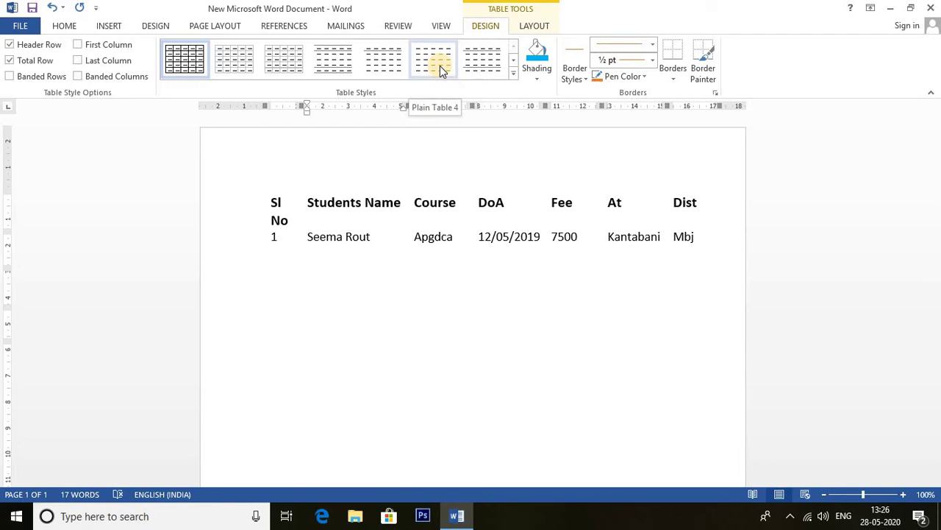
left_click(515, 75)
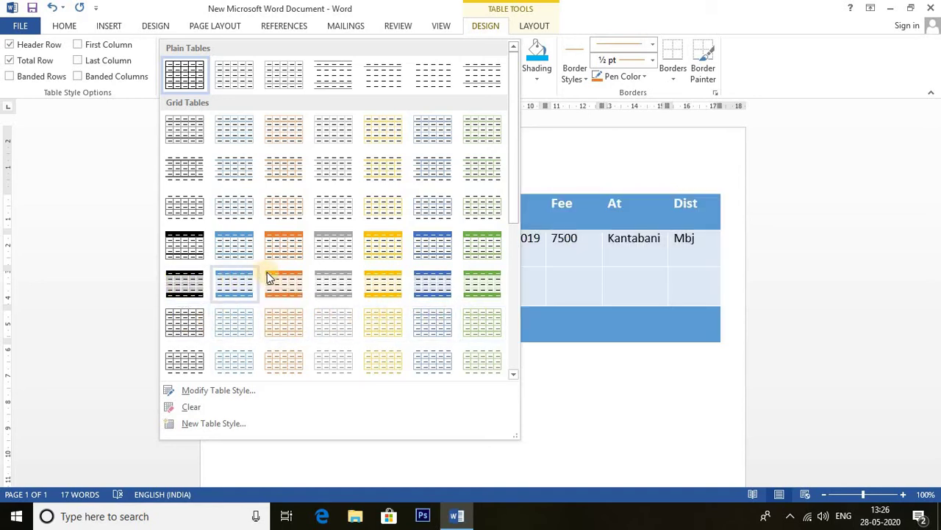
Apply the blue Grid Table style to the student table.
left_click(429, 246)
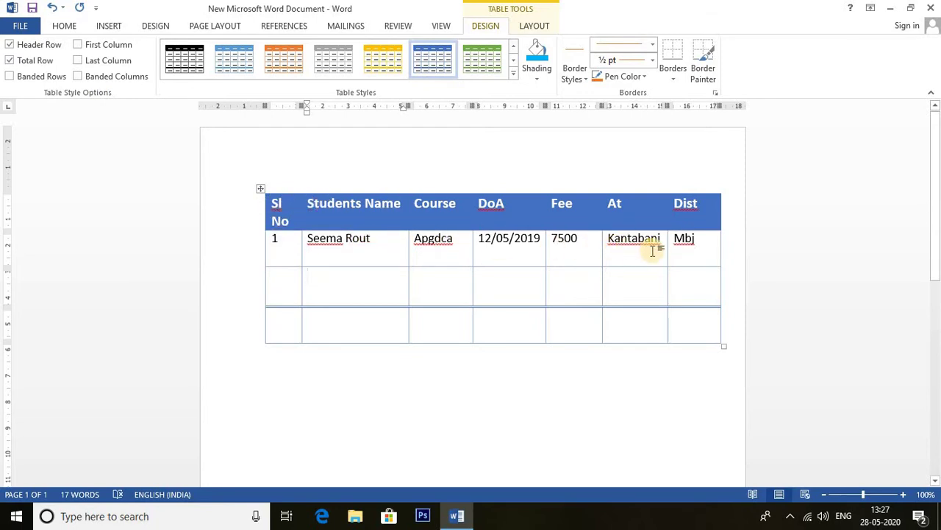
Toggle Header Row and Total Row, then enable Banded Rows and First Column with Total Row off.
left_click(10, 46)
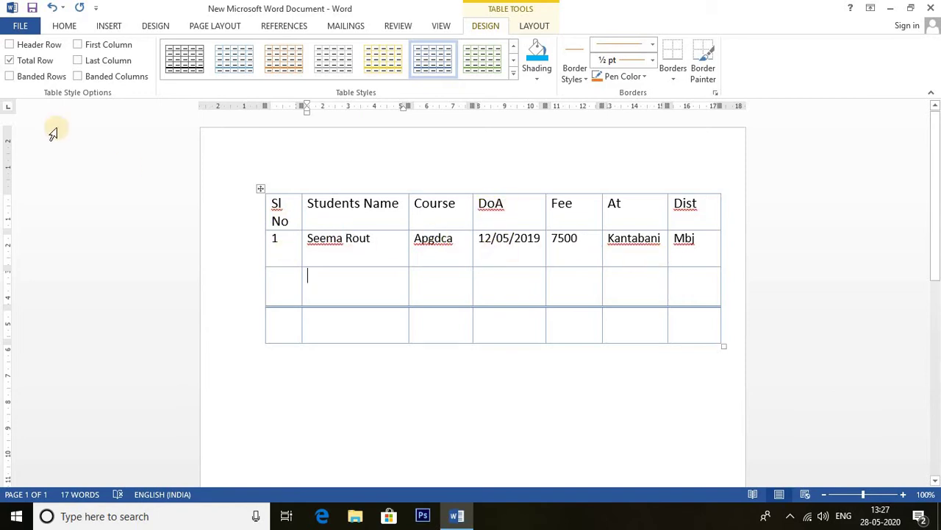
left_click(10, 45)
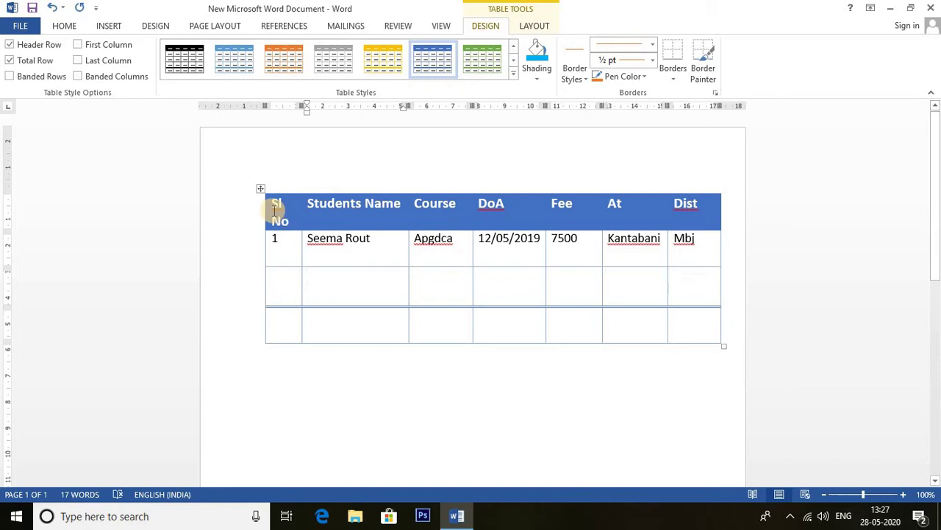
left_click(10, 60)
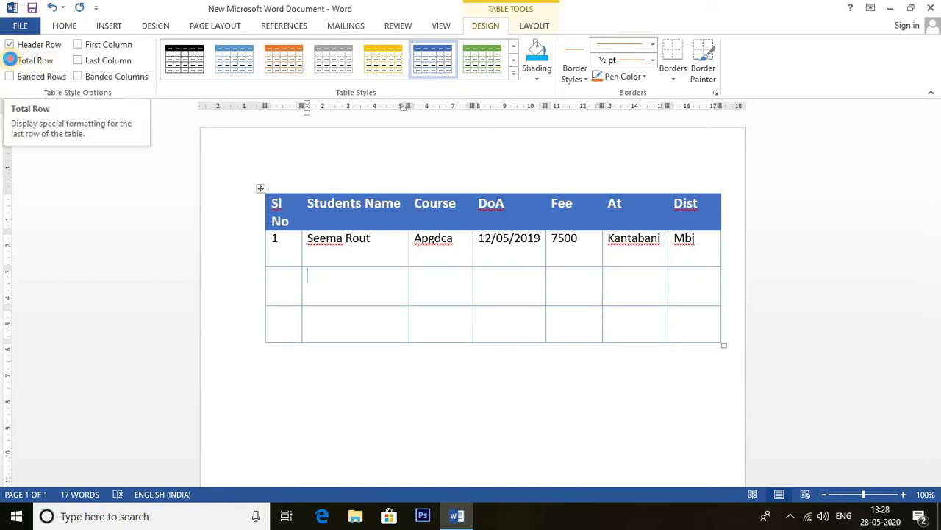
left_click(10, 61)
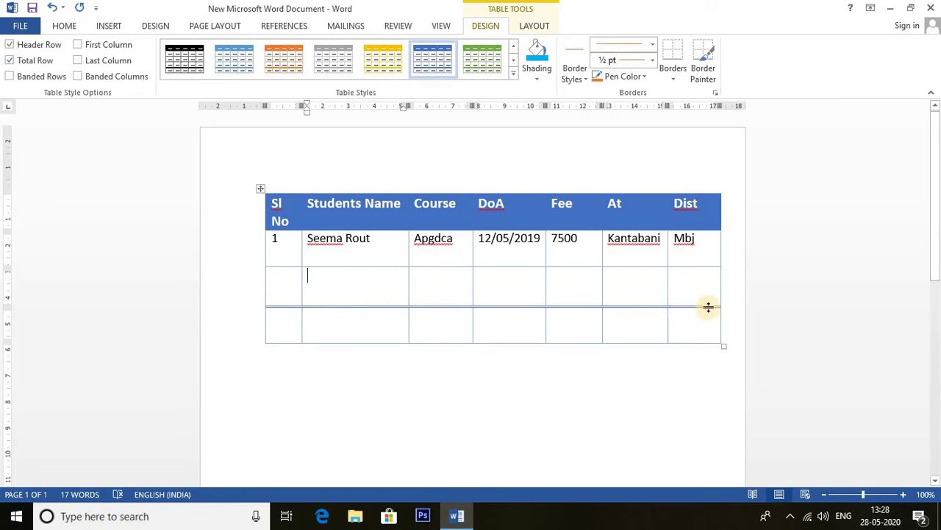
left_click(10, 76)
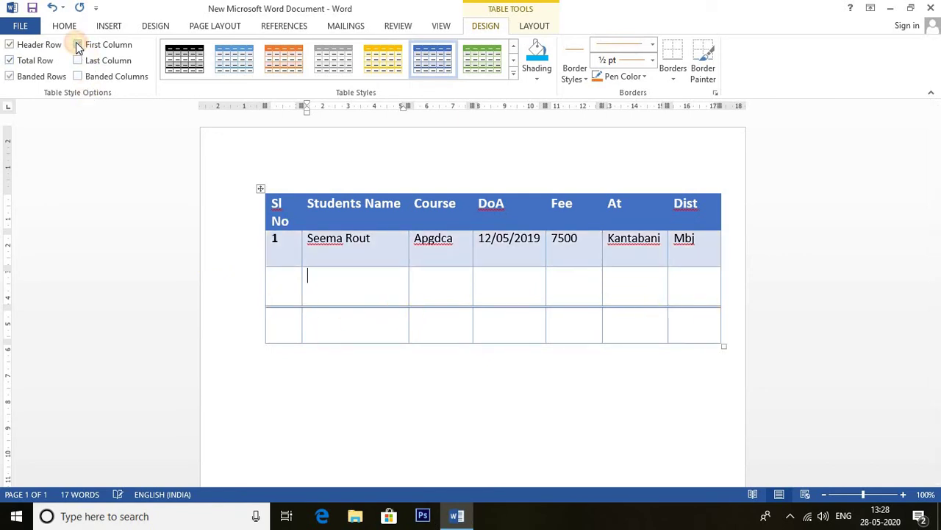
left_click(78, 44)
left_click(10, 60)
Reapply the blue grid table style from the styles gallery.
left_click(513, 72)
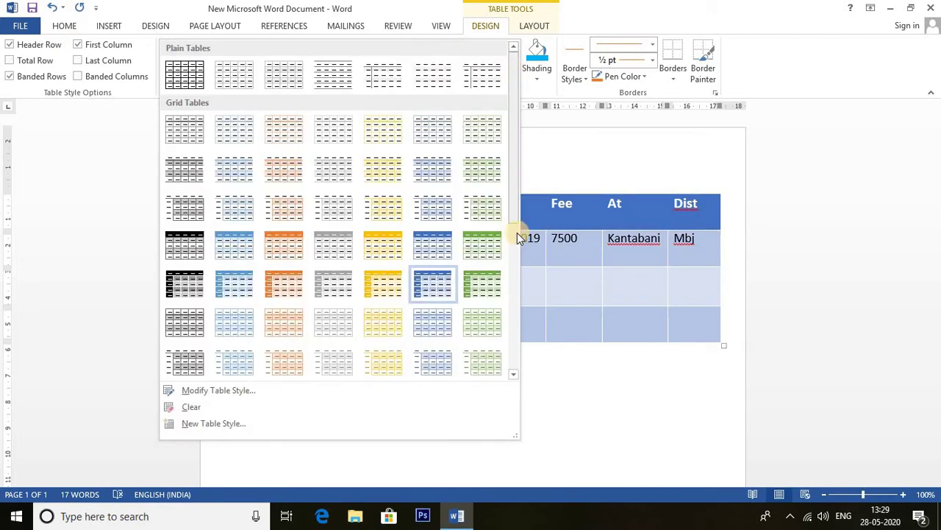
scroll(519, 244, "down", 3)
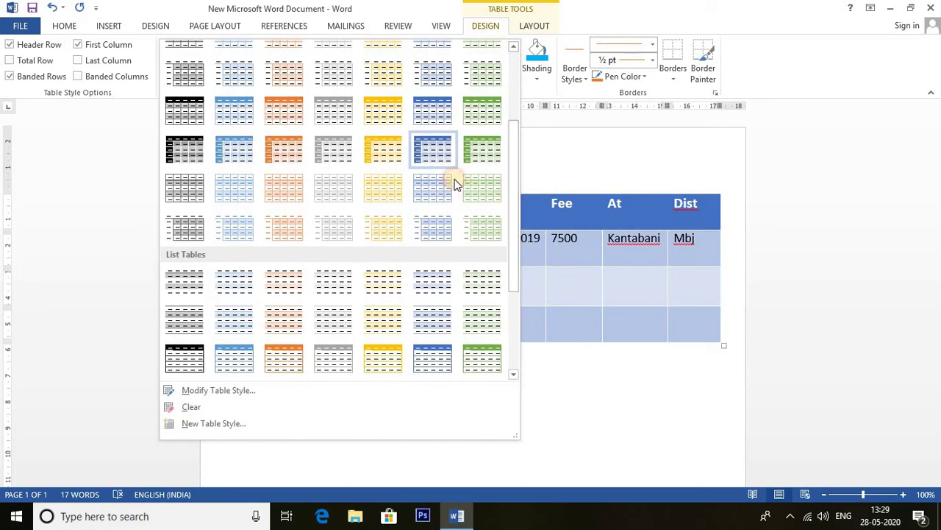
left_click(436, 148)
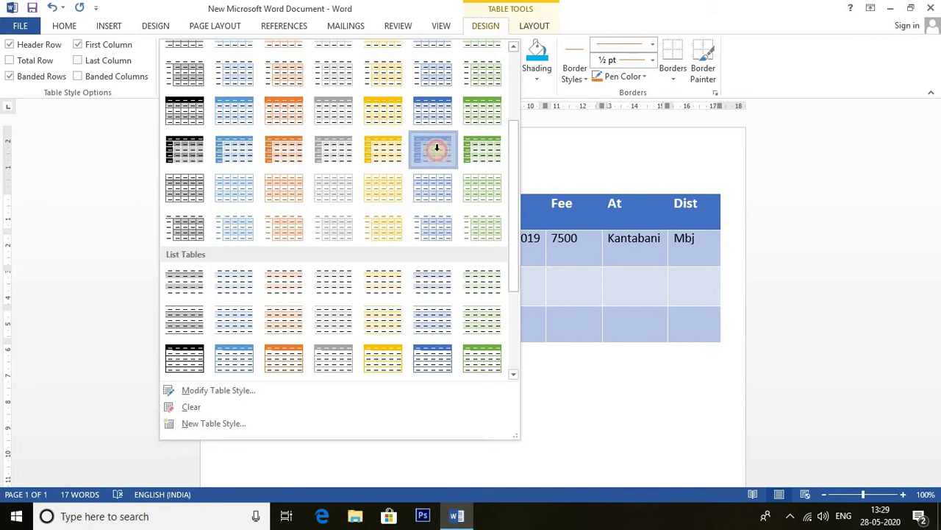
left_click(286, 242)
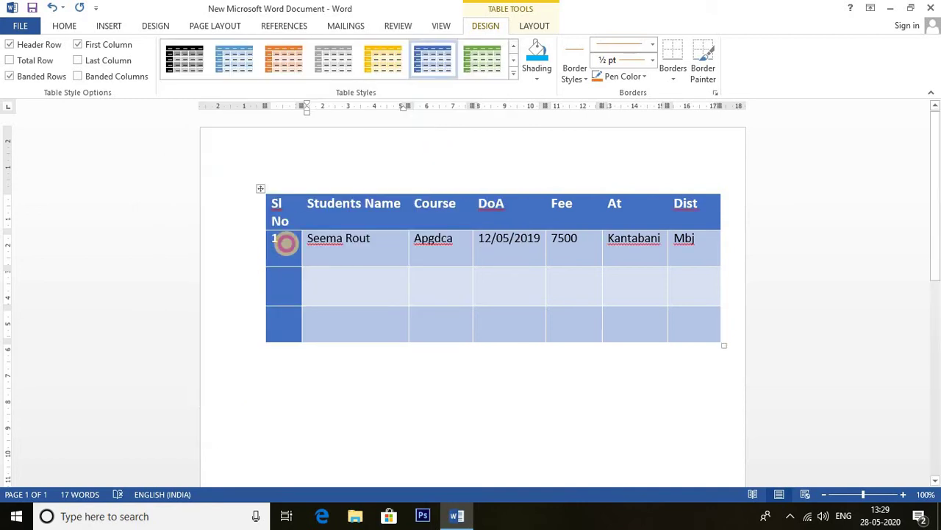
Turn on First Column, Last Column, Banded Rows and Banded Columns style options.
left_click(78, 45)
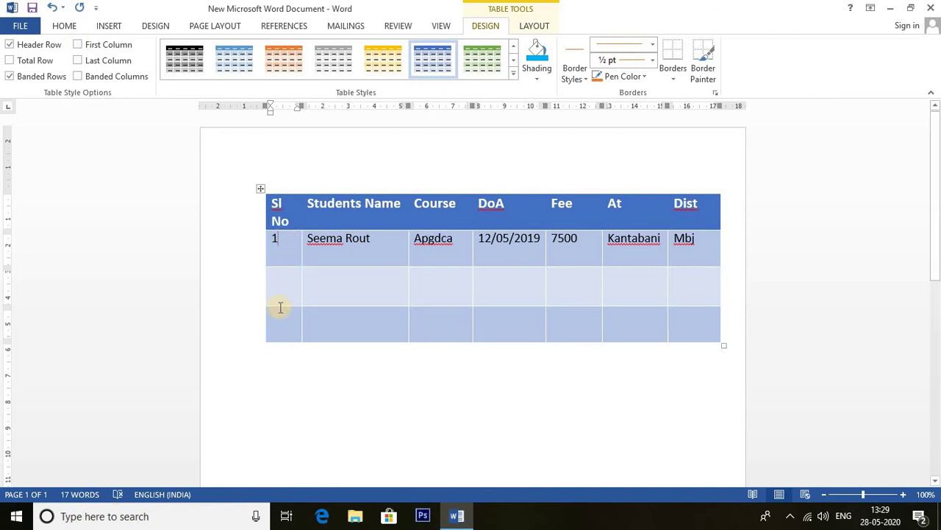
left_click(78, 44)
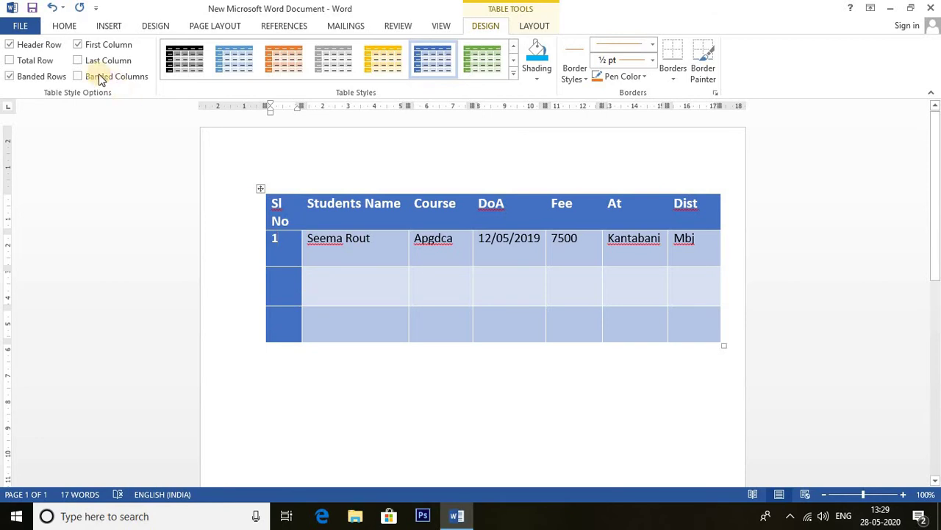
left_click(78, 60)
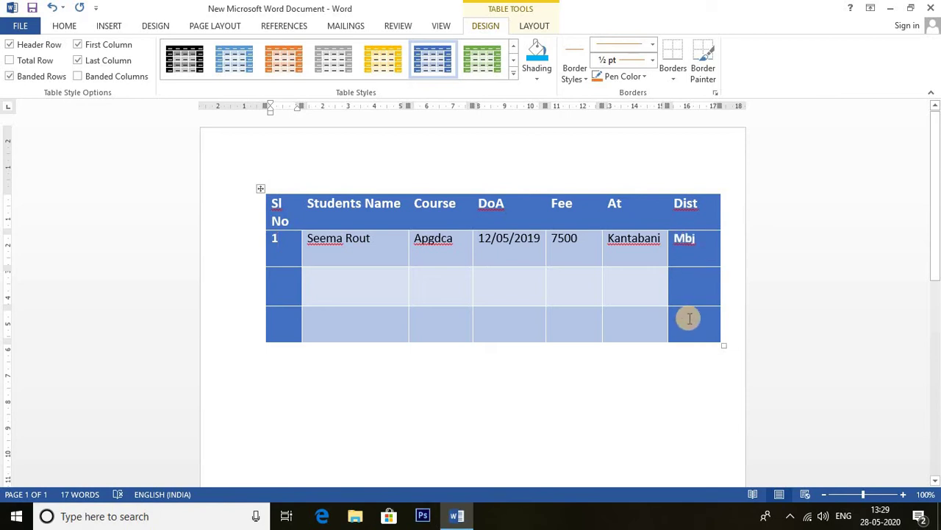
left_click(77, 76)
left_click(77, 76)
left_click(63, 76)
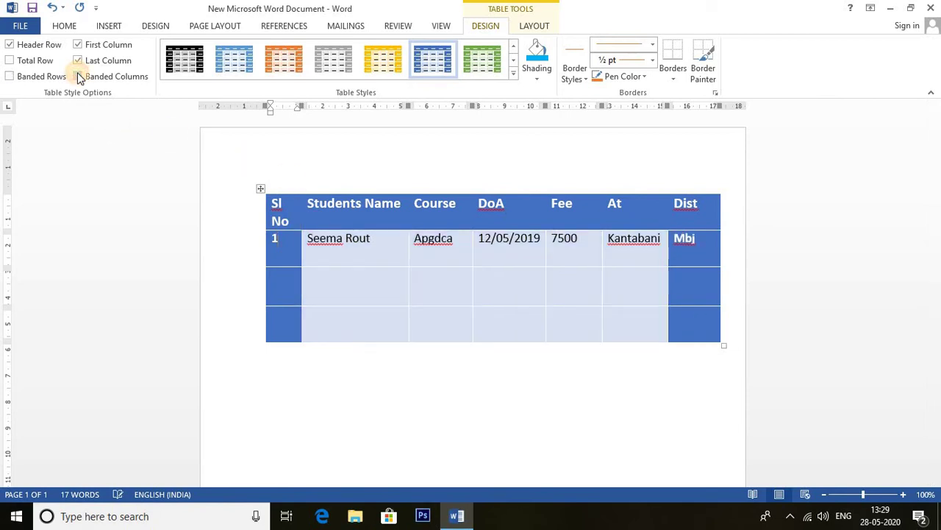
left_click(10, 77)
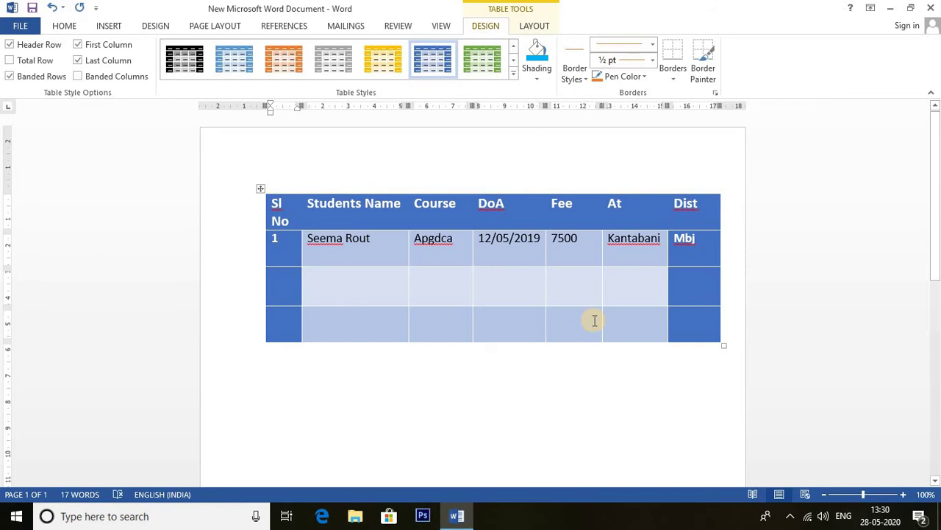
left_click(78, 76)
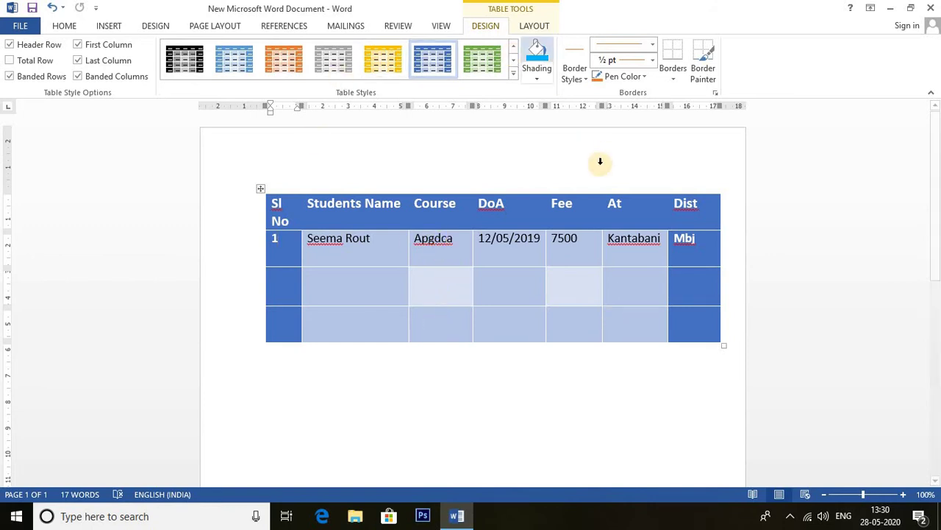
Leave the style unchanged and select the whole table.
left_click(513, 73)
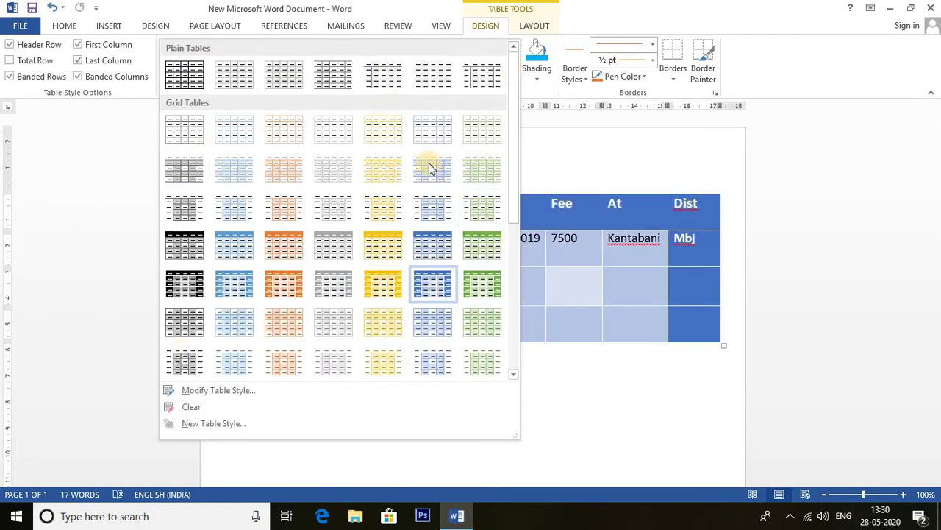
left_click(569, 156)
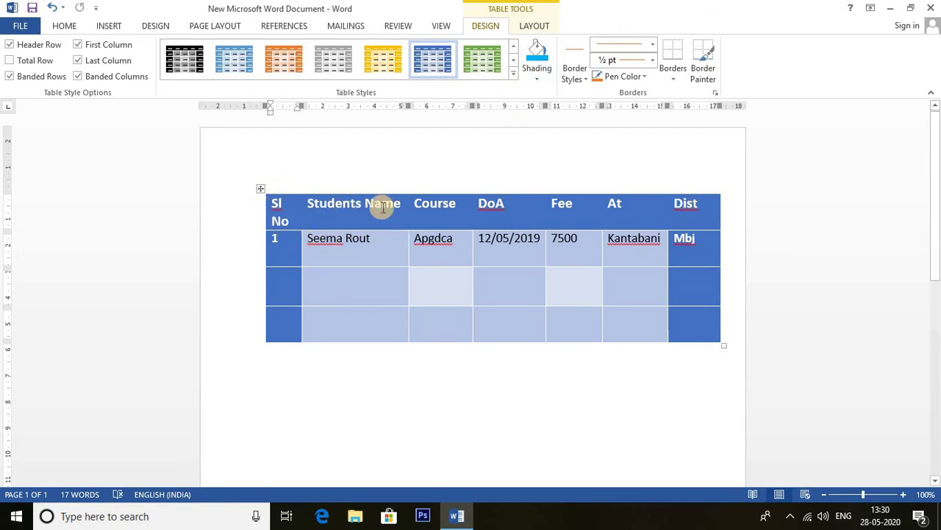
left_click(261, 186)
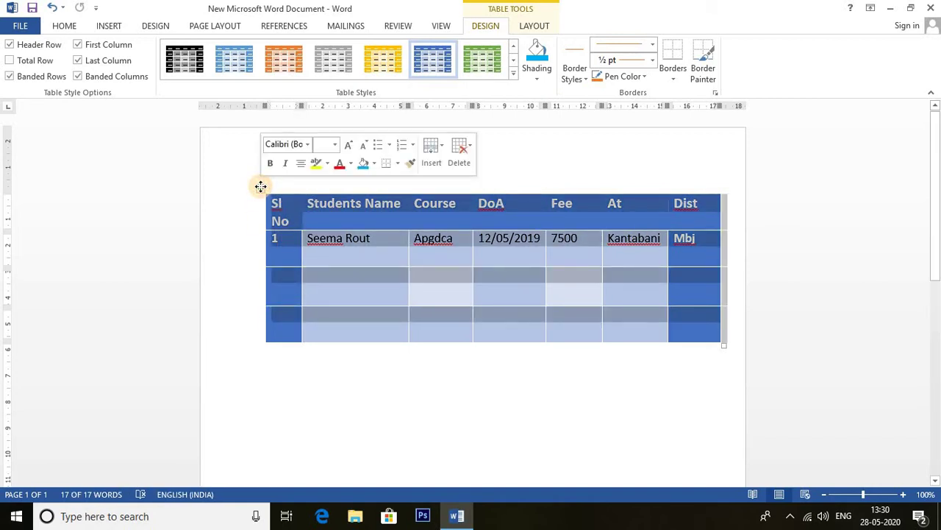
Shade the whole table gold, then deepen it to custom yellow RGB 255, 205, 45.
left_click(537, 79)
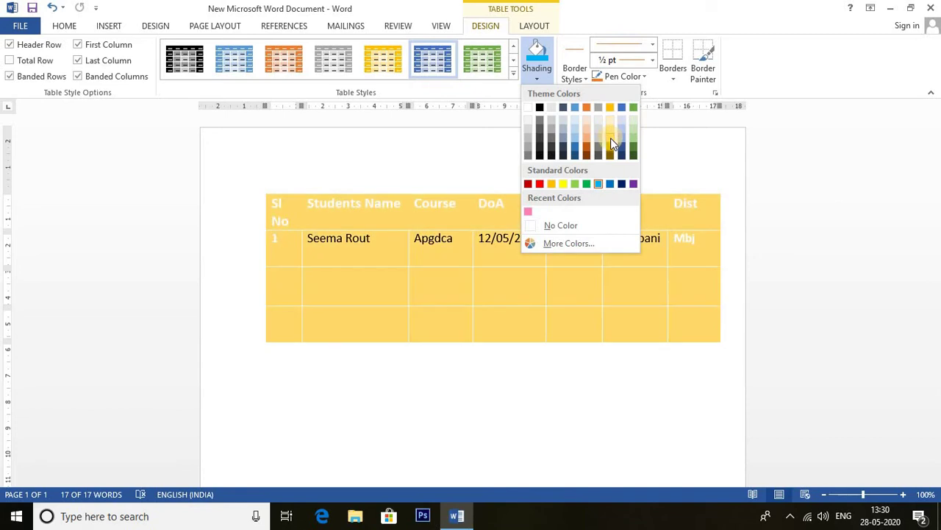
left_click(611, 138)
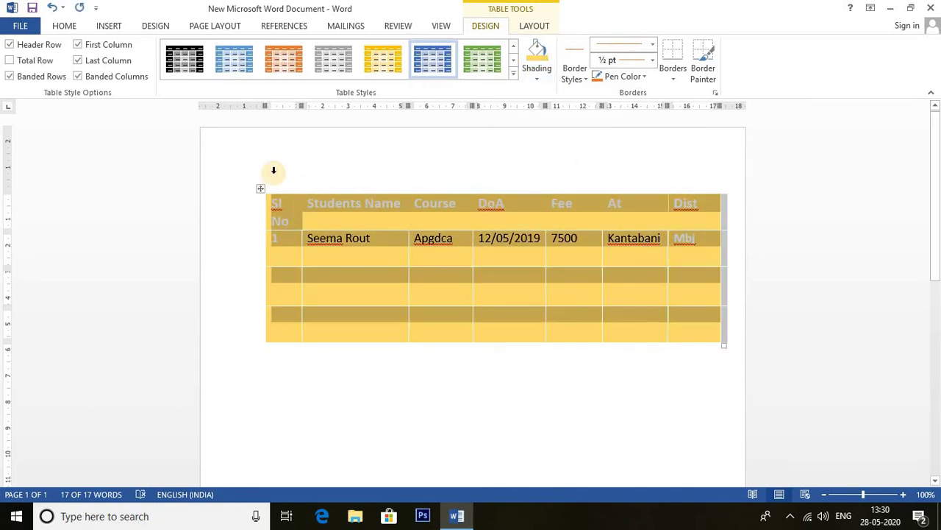
left_click(536, 78)
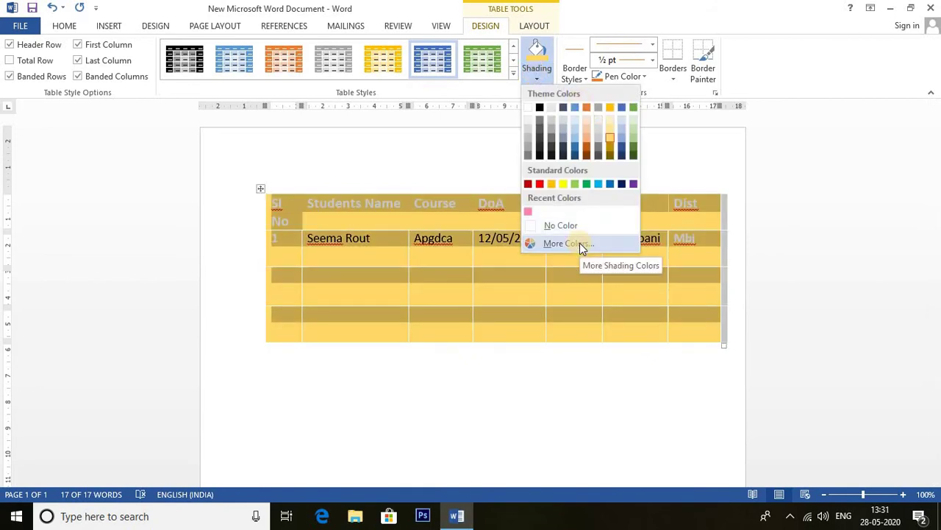
left_click(579, 242)
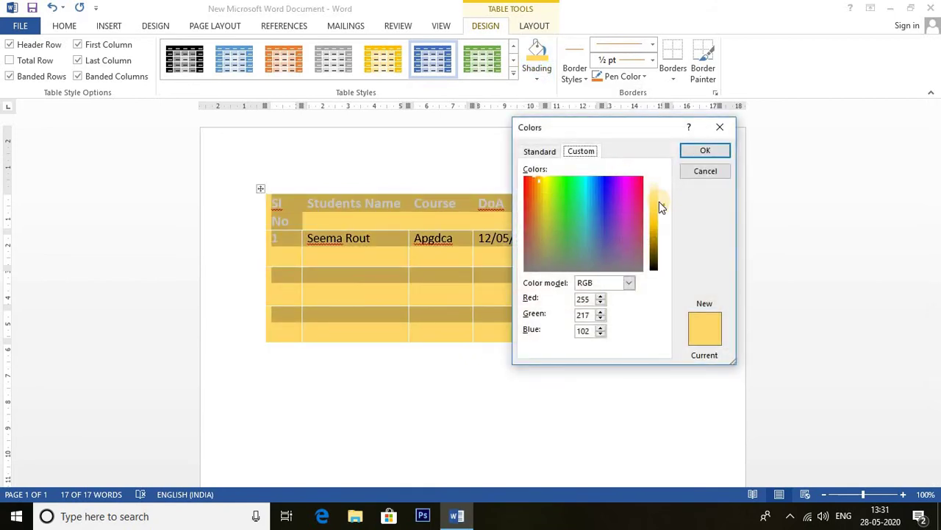
mouse_move(664, 210)
left_mouse_down()
mouse_move(659, 203)
mouse_move(659, 216)
left_mouse_up()
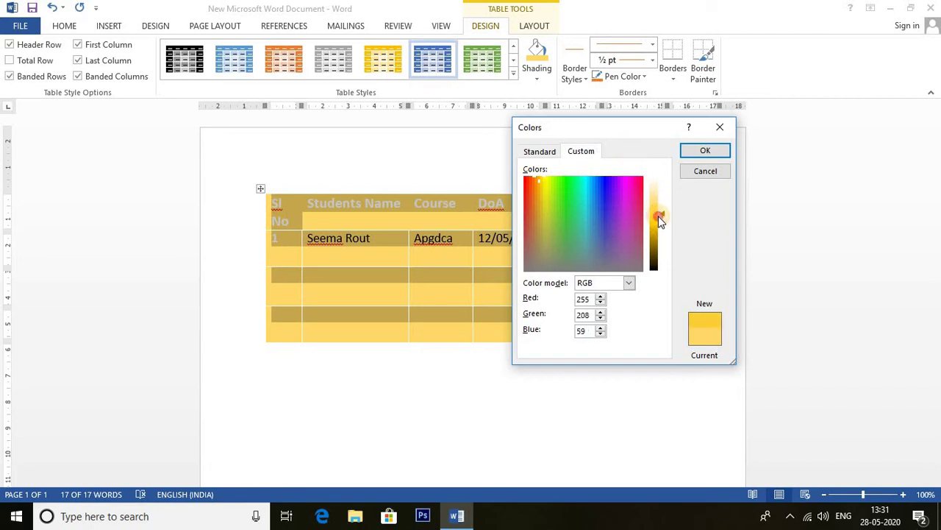
left_click(700, 150)
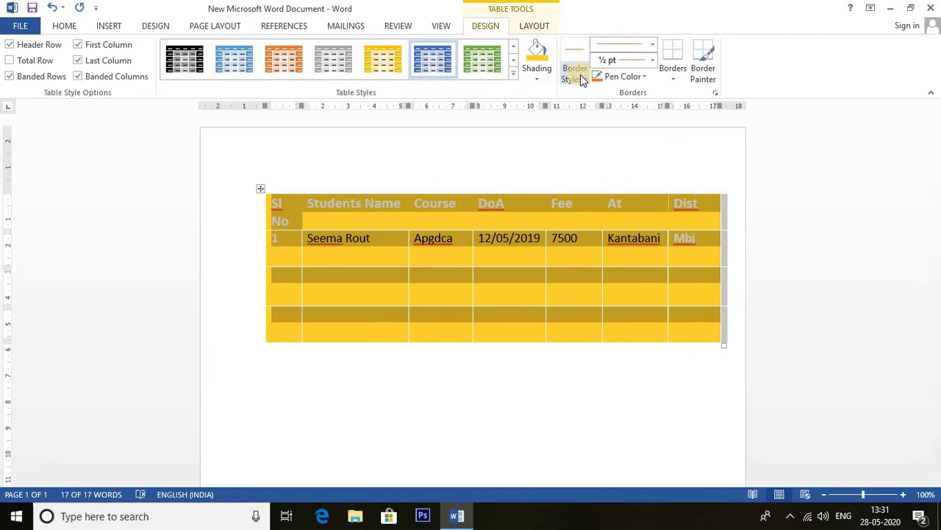
Deselect the table and pick the orange double-line border style.
left_click(419, 210)
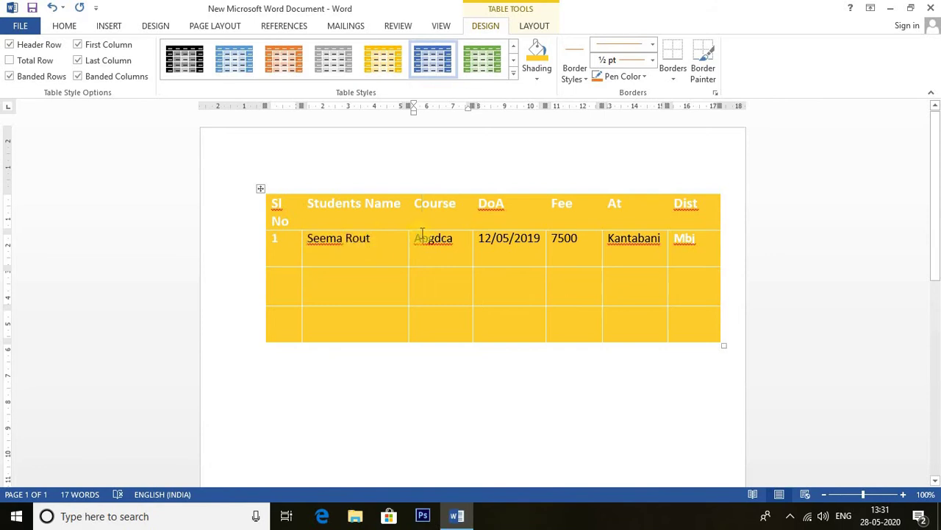
left_click(585, 77)
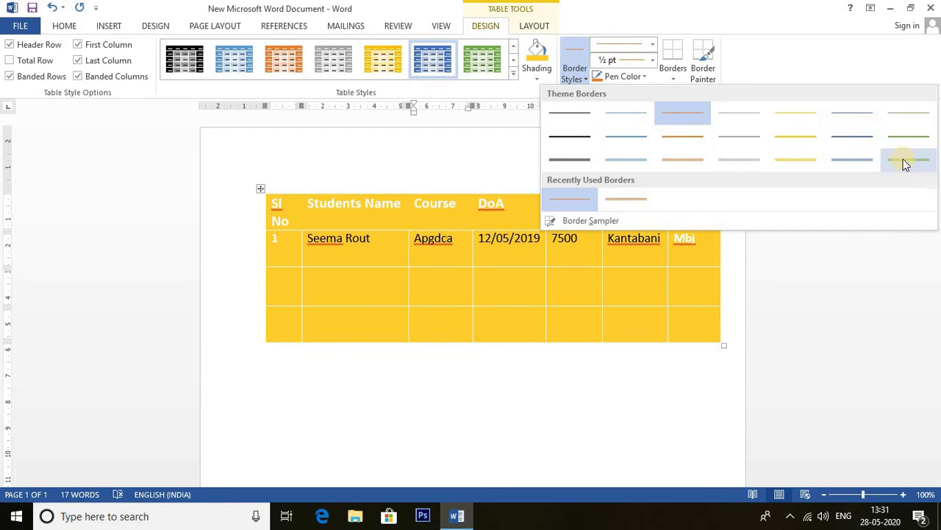
left_click(681, 159)
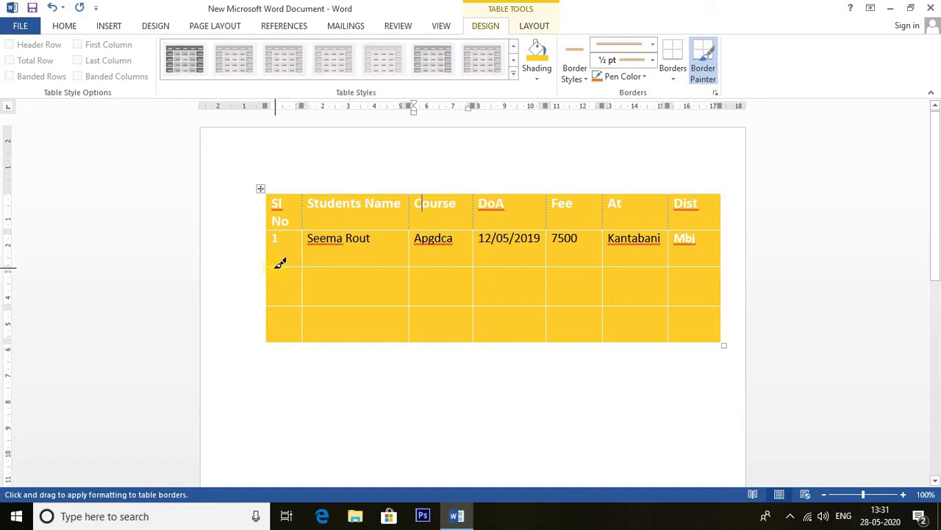
Paint the inner row borders and three column borders with the orange double line.
left_click_drag(280, 262, 694, 262)
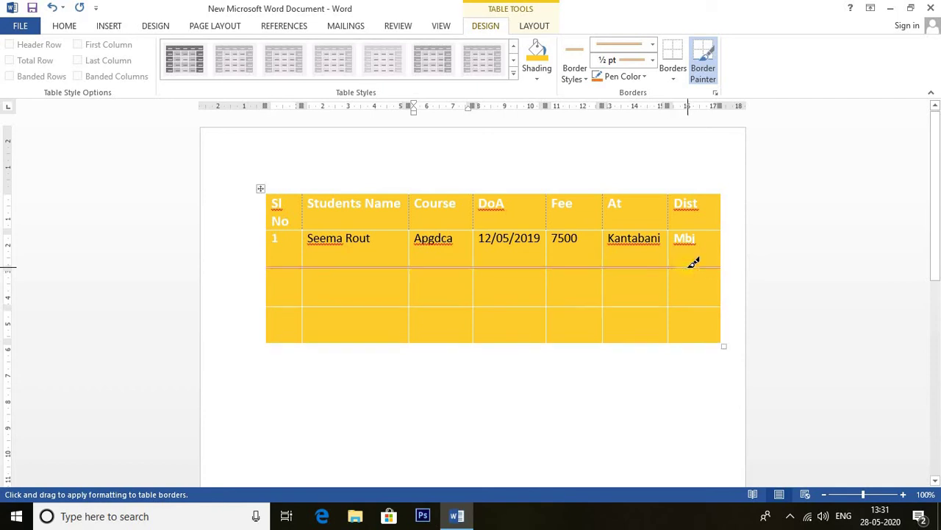
left_click_drag(283, 302, 685, 305)
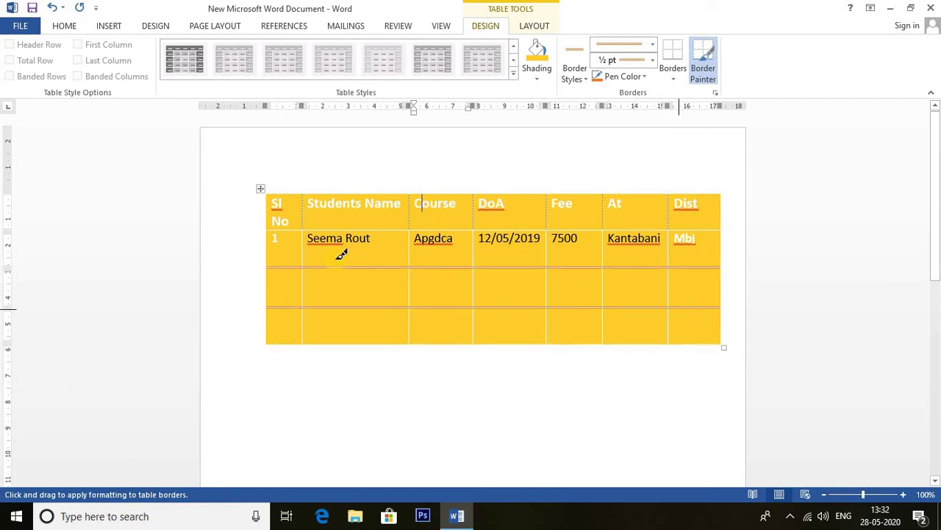
left_click_drag(304, 196, 310, 339)
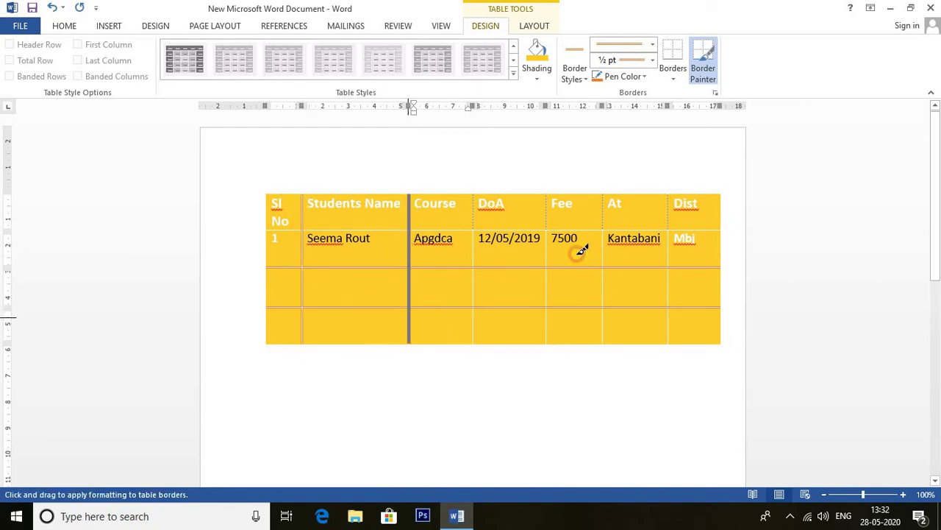
left_click_drag(414, 204, 410, 340)
mouse_move(548, 199)
left_mouse_down()
mouse_move(548, 297)
mouse_move(578, 288)
left_mouse_up()
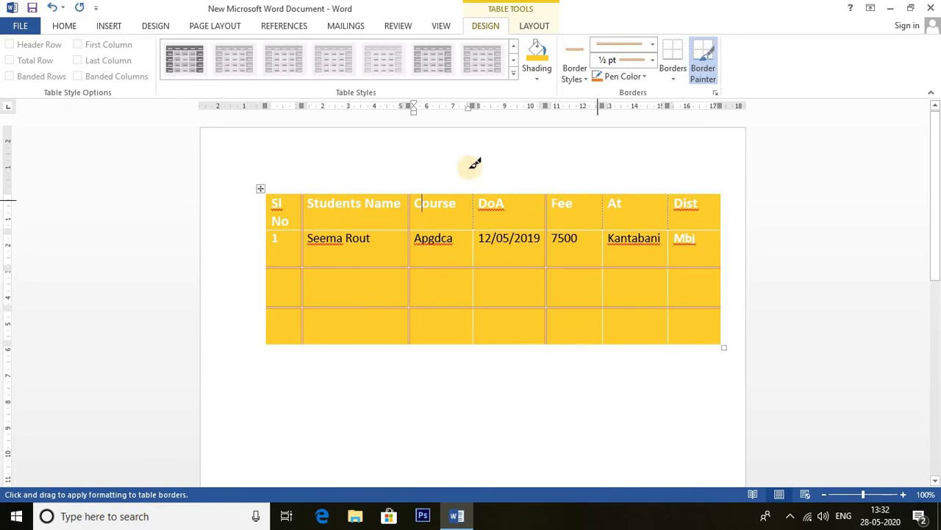
Set the border line style to dash-dot.
left_click(652, 45)
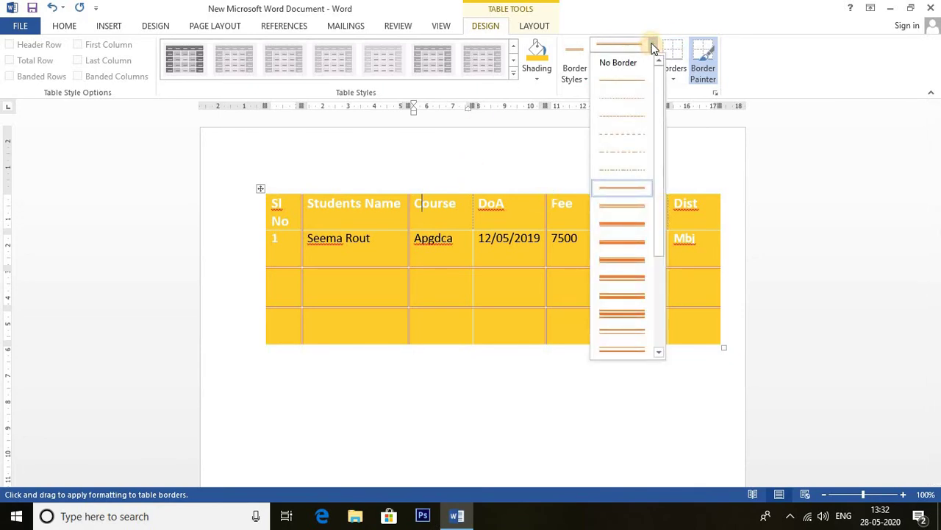
left_click(704, 150)
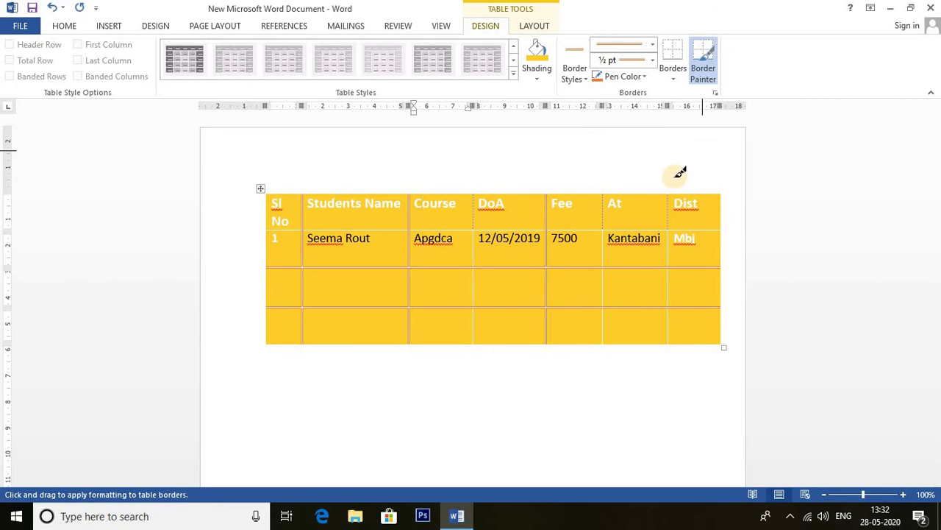
left_click(654, 48)
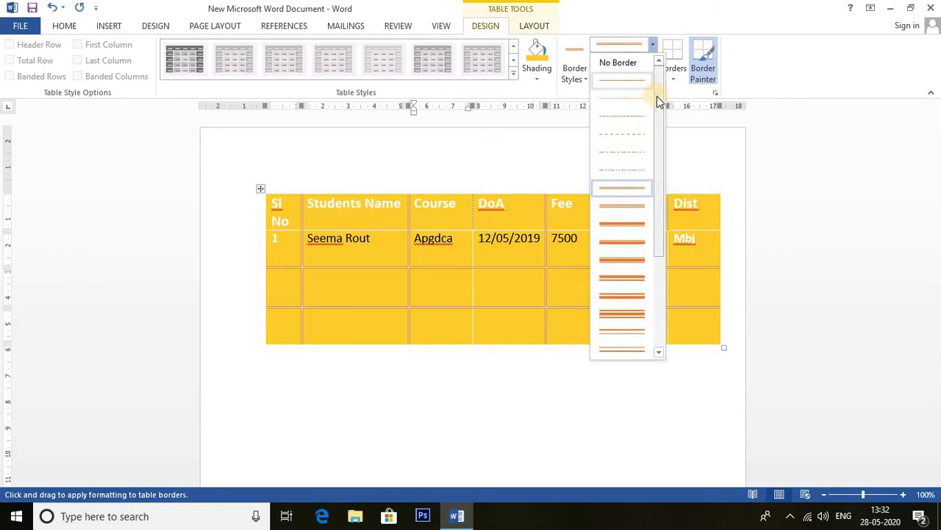
mouse_move(662, 122)
left_mouse_down()
mouse_move(667, 192)
mouse_move(664, 93)
left_mouse_up()
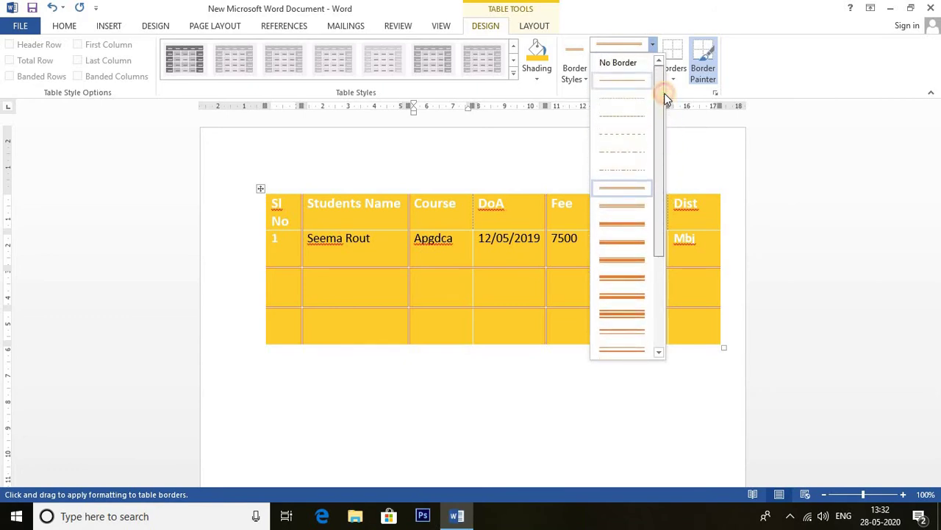
left_click_drag(664, 92, 668, 157)
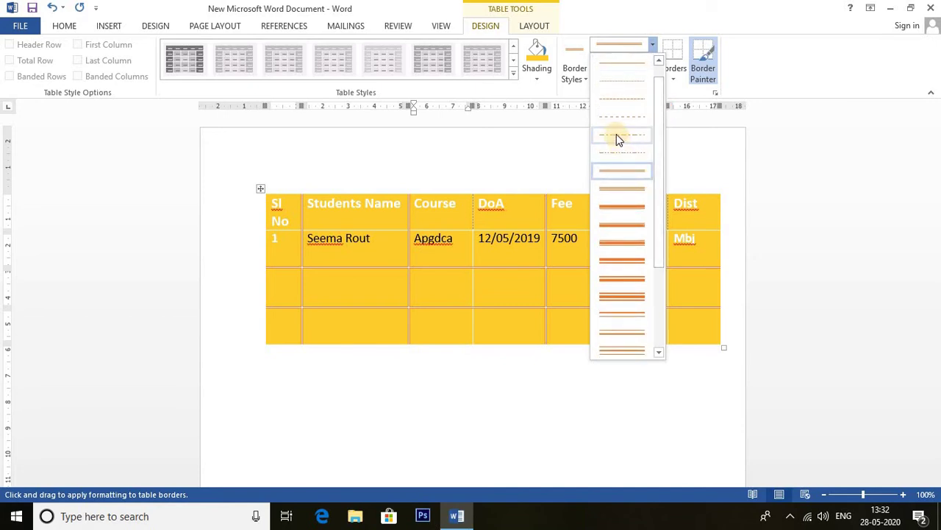
left_click(618, 135)
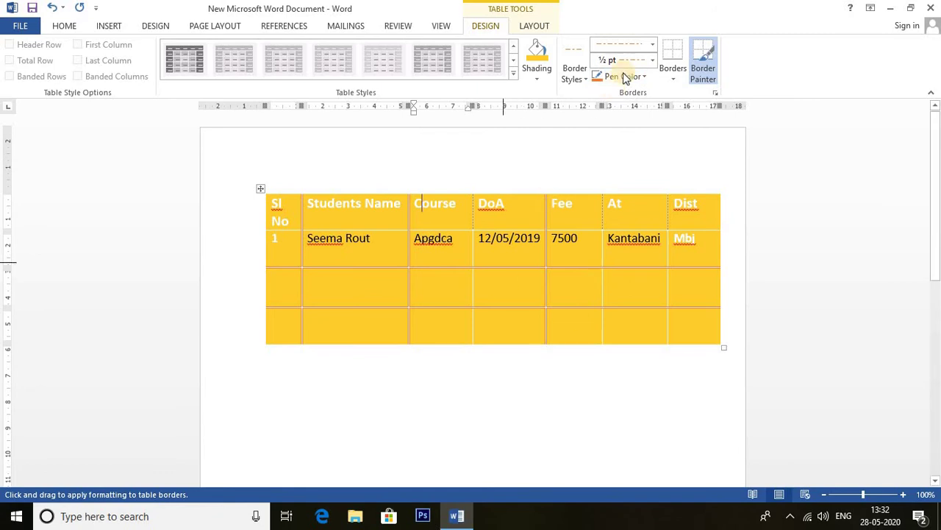
left_click(652, 45)
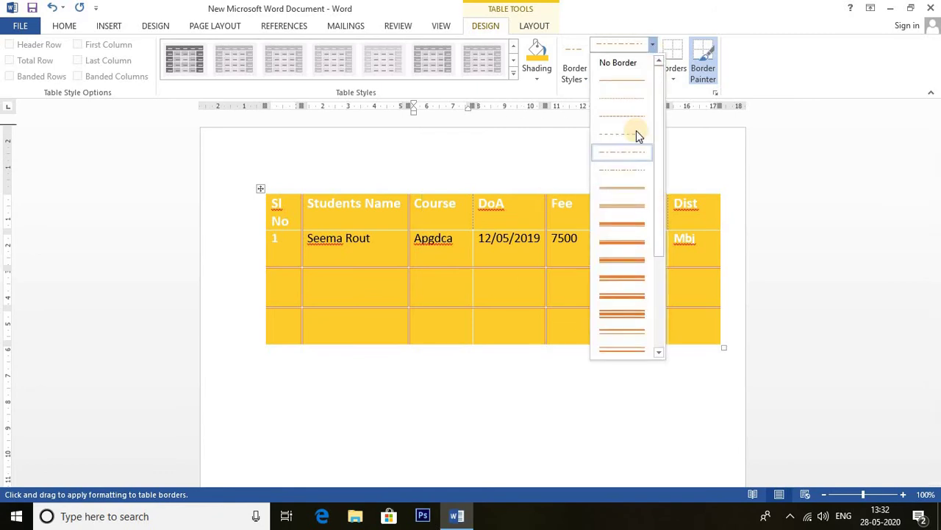
left_click(694, 147)
Make the pen green and paint a dashed border between the last two rows.
left_click(645, 76)
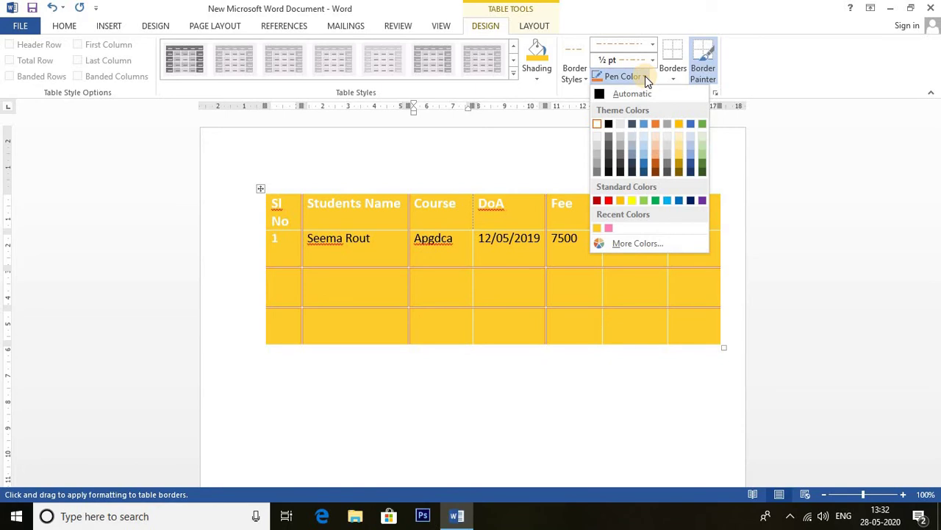
left_click(656, 201)
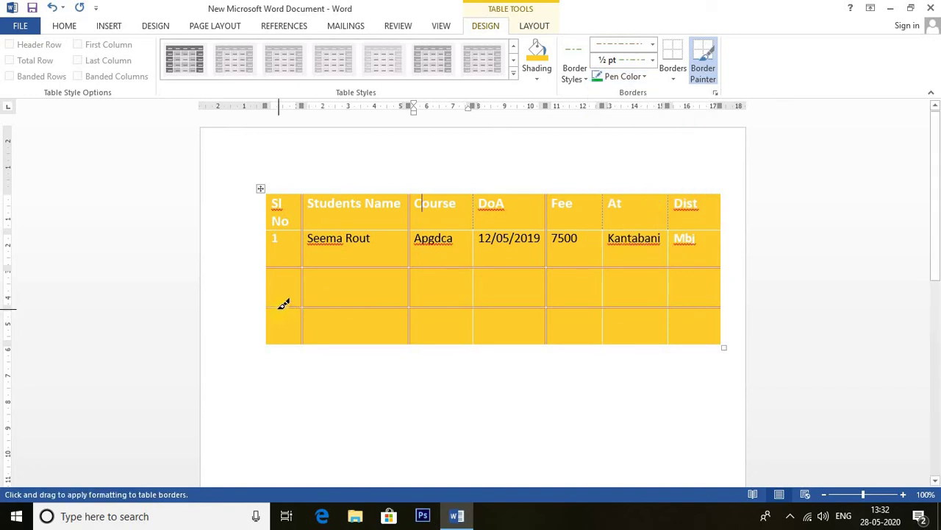
left_click_drag(279, 305, 511, 301)
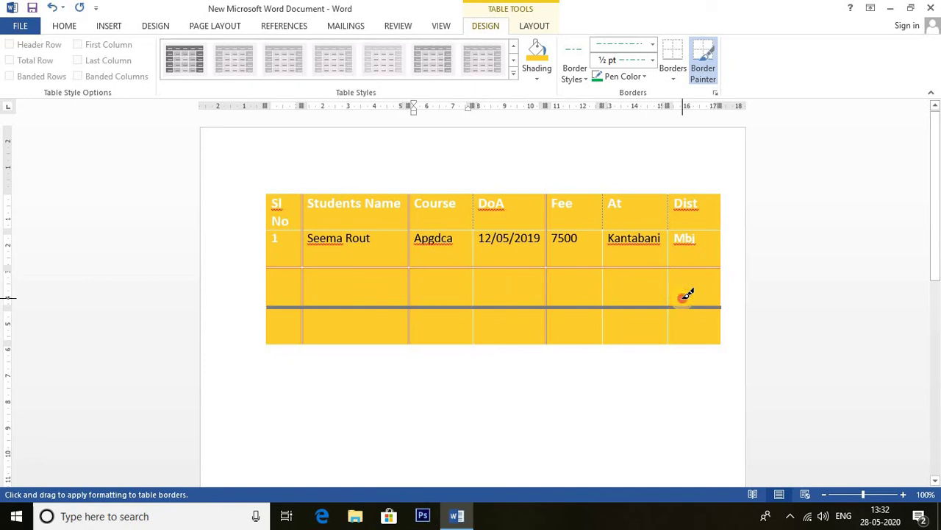
left_click_drag(514, 299, 688, 294)
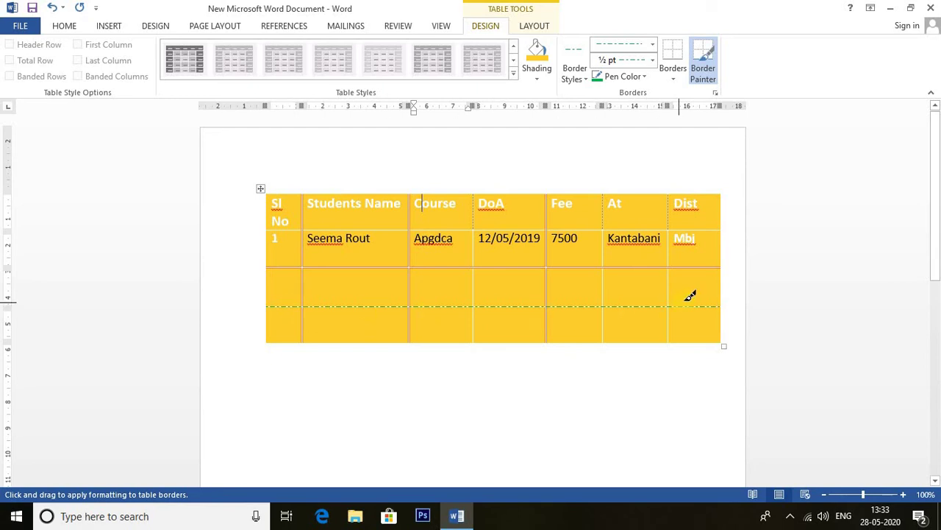
Set pen weight to 2¼ pt and repaint the lower row border and the one under the header.
left_click(652, 61)
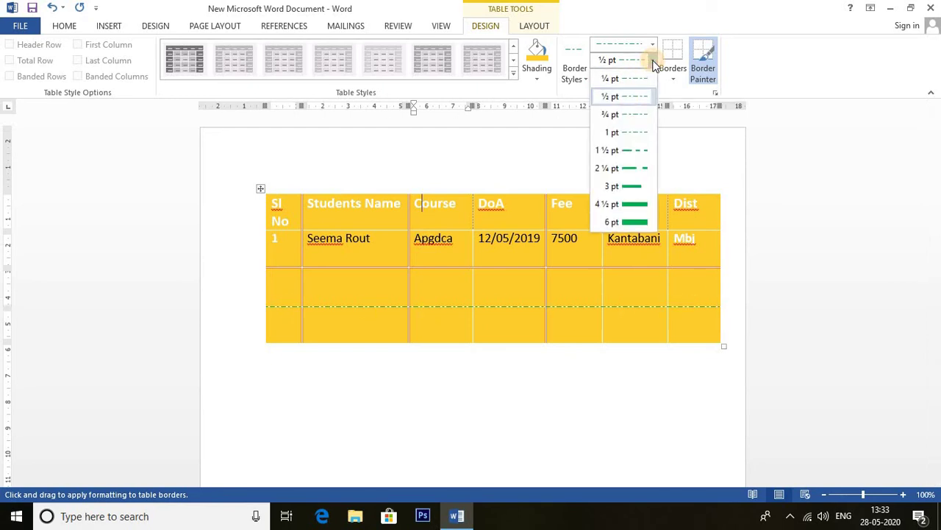
left_click(637, 168)
left_click_drag(289, 302, 699, 296)
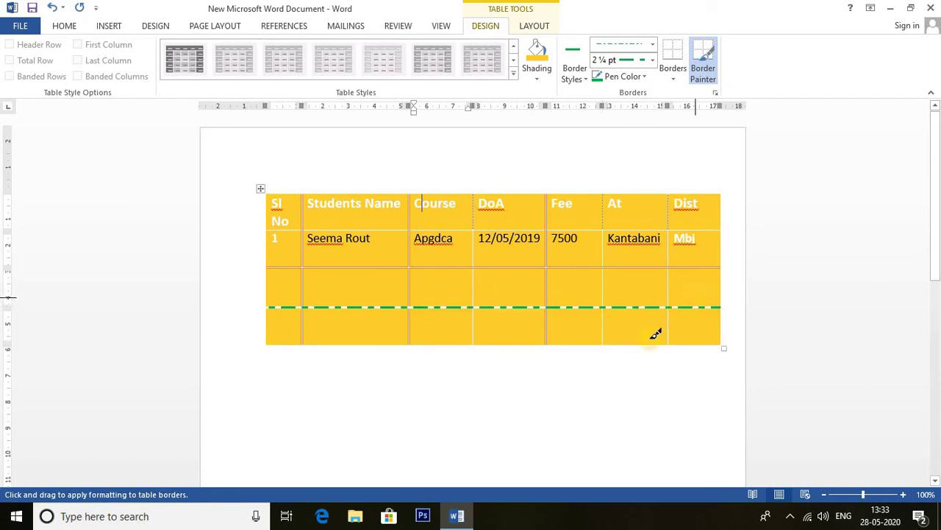
left_click_drag(292, 227, 701, 217)
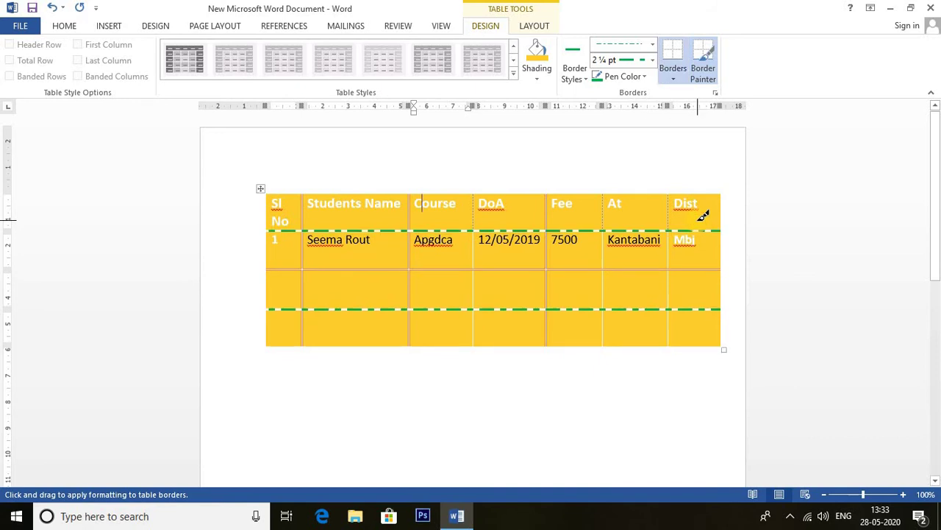
Switch the pen to red and paint the Sl No and Course–DoA borders dashed.
left_click(645, 75)
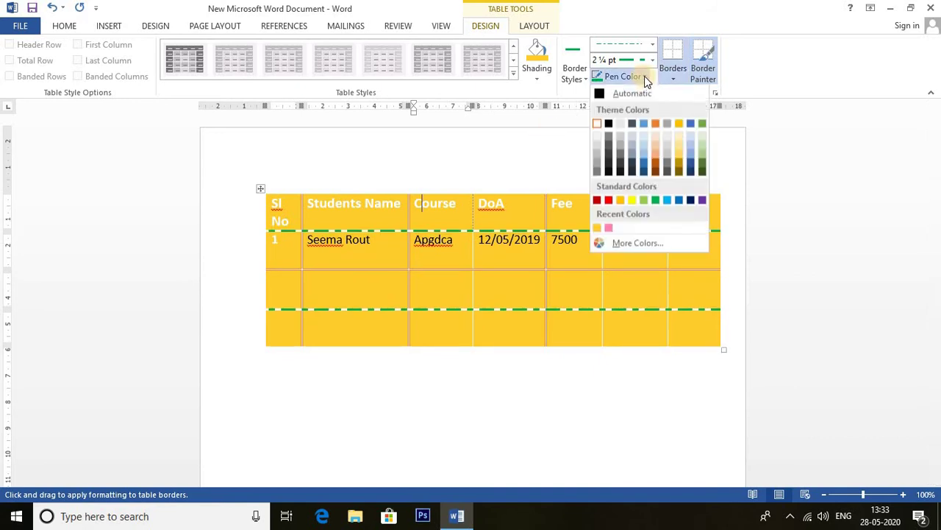
left_click(608, 200)
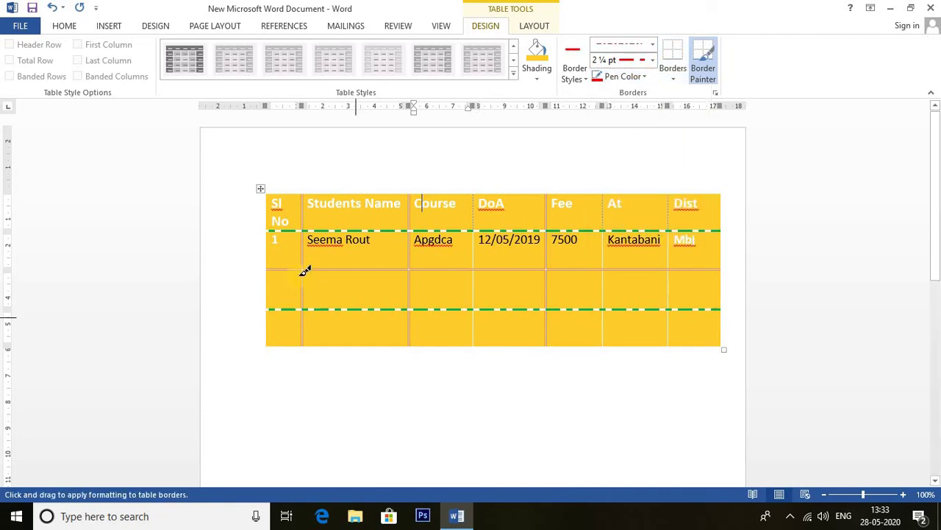
left_click_drag(303, 203, 307, 327)
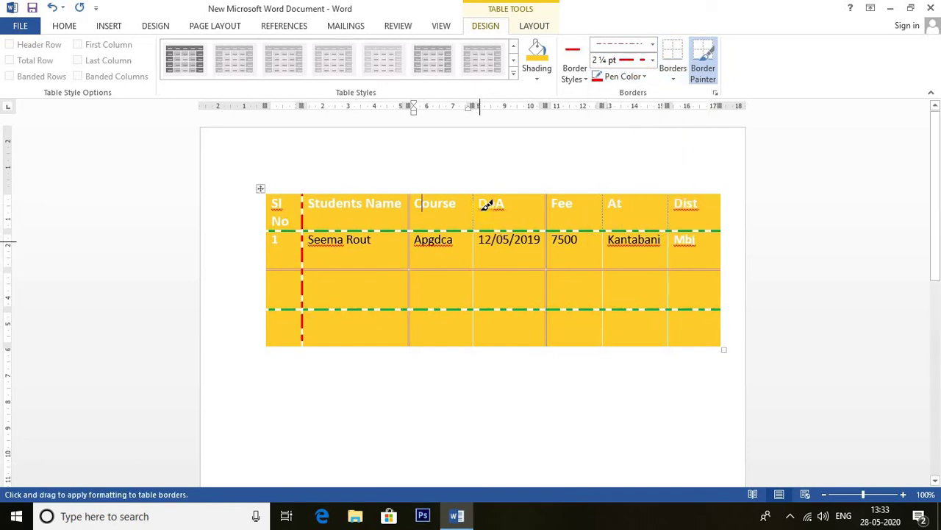
left_click_drag(474, 205, 475, 325)
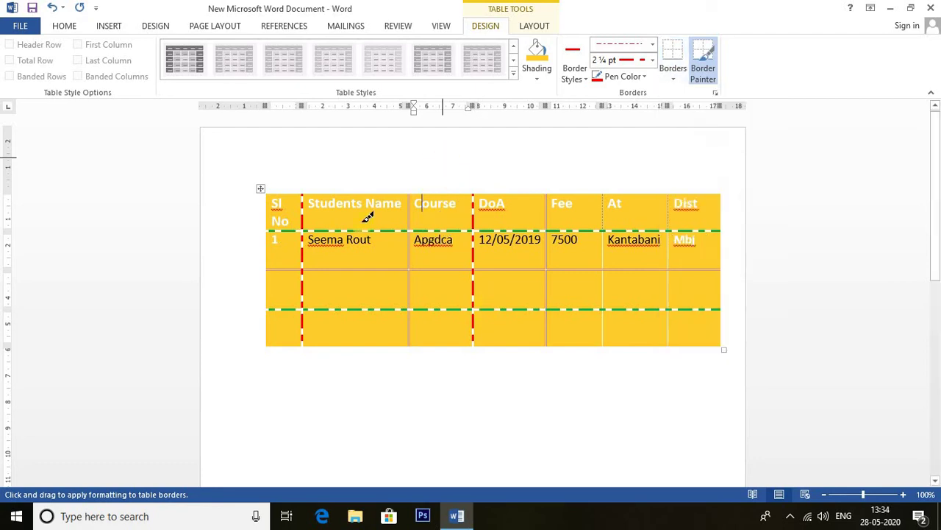
Switch to a solid ½ pt line and paint the column dividers and header's bottom border red.
left_click(652, 44)
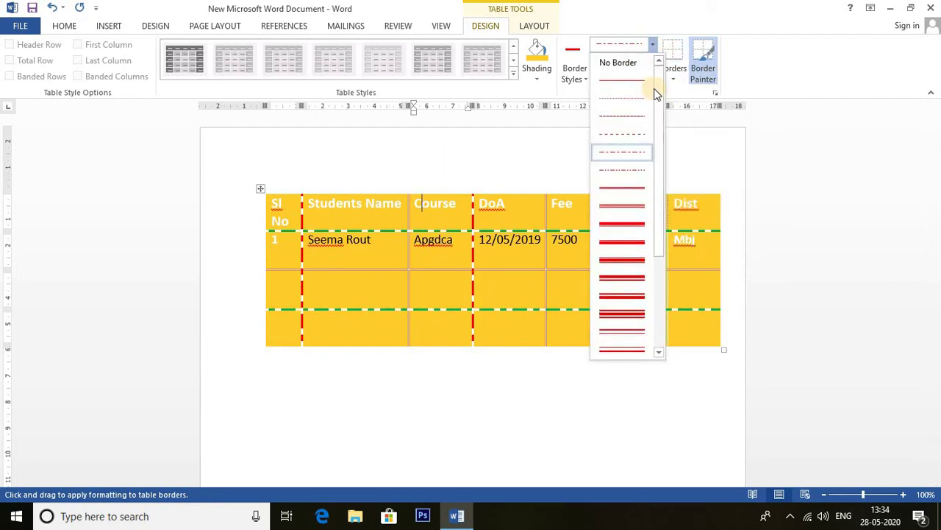
left_click(616, 83)
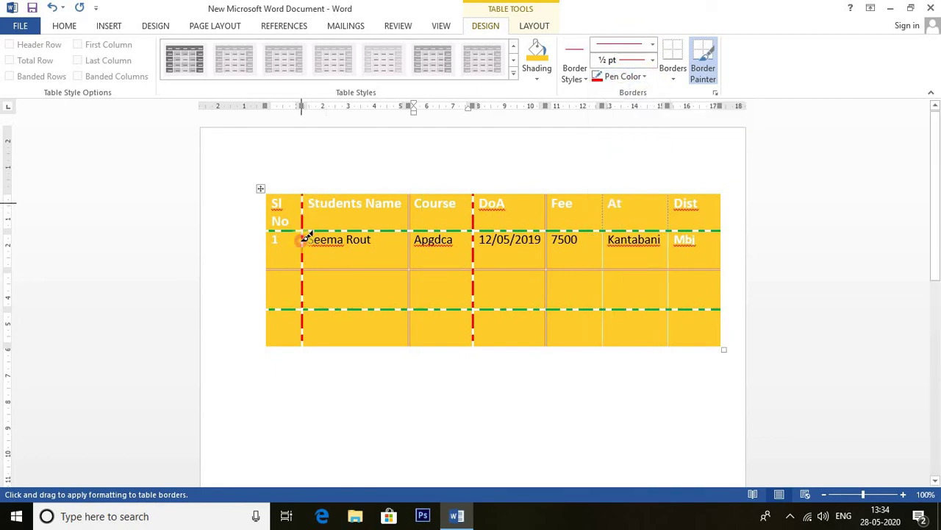
left_click_drag(305, 238, 305, 342)
left_click_drag(479, 199, 478, 334)
left_click_drag(552, 204, 559, 337)
left_click_drag(606, 201, 605, 340)
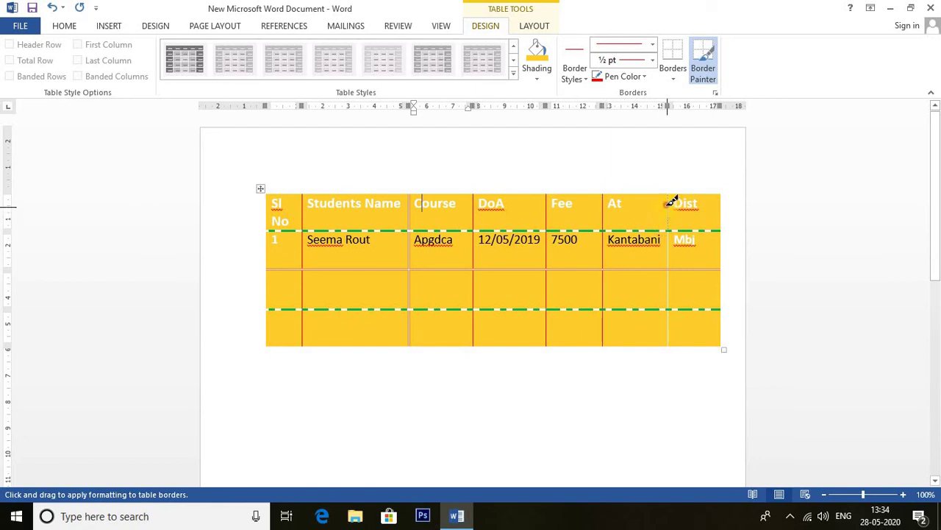
left_click_drag(669, 200, 673, 336)
left_click_drag(278, 228, 691, 229)
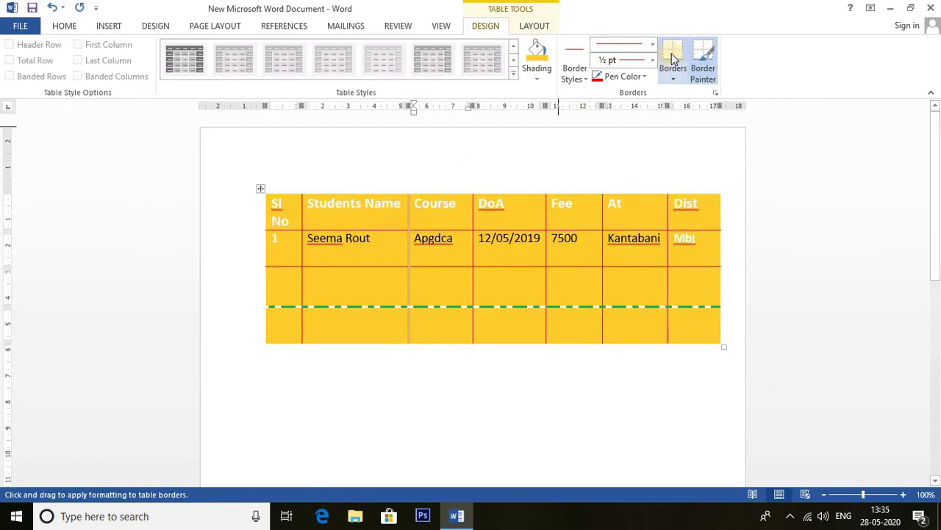
Select the whole student table.
left_click(652, 45)
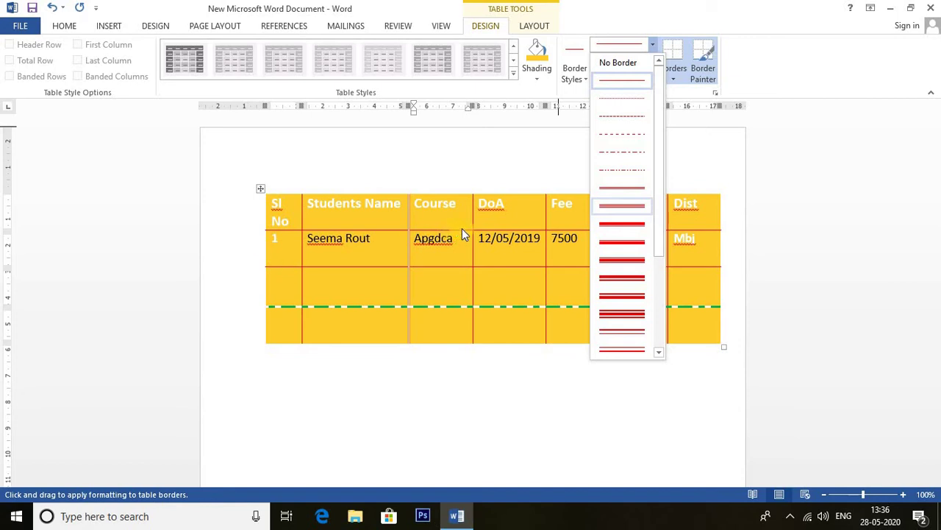
left_click(674, 79)
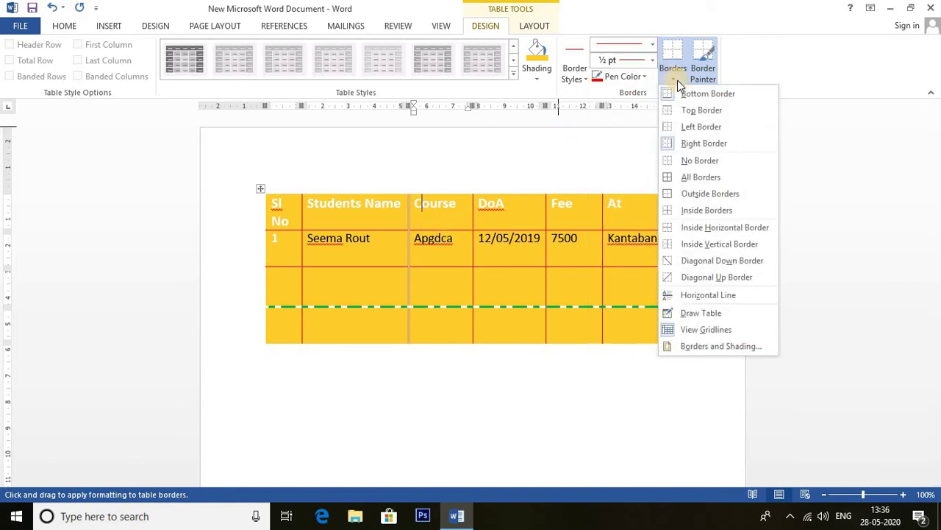
left_click(393, 169)
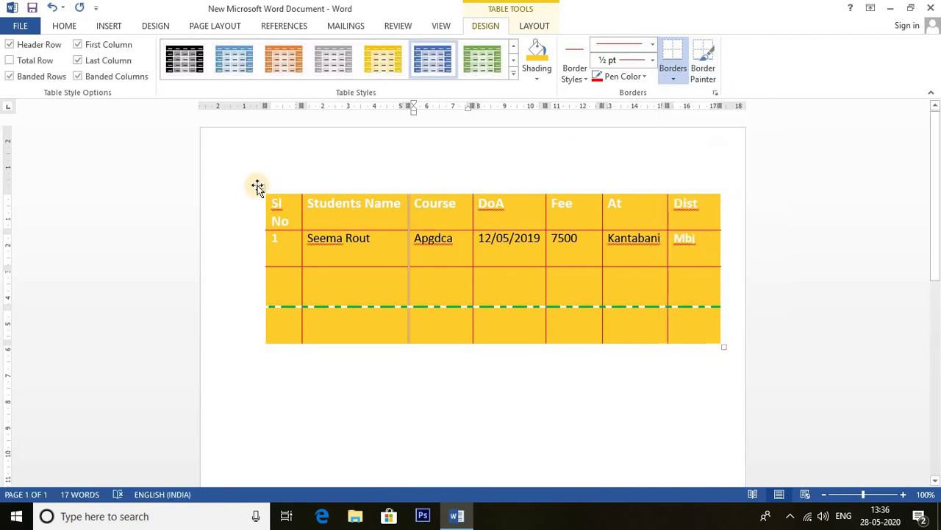
left_click(259, 188)
Set the border pen to a thick 3 pt green line.
left_click(675, 80)
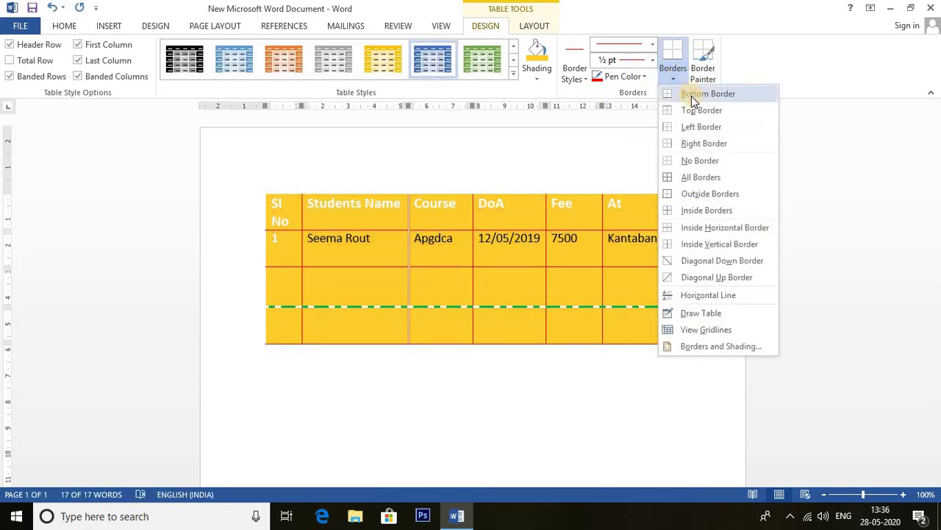
left_click(653, 46)
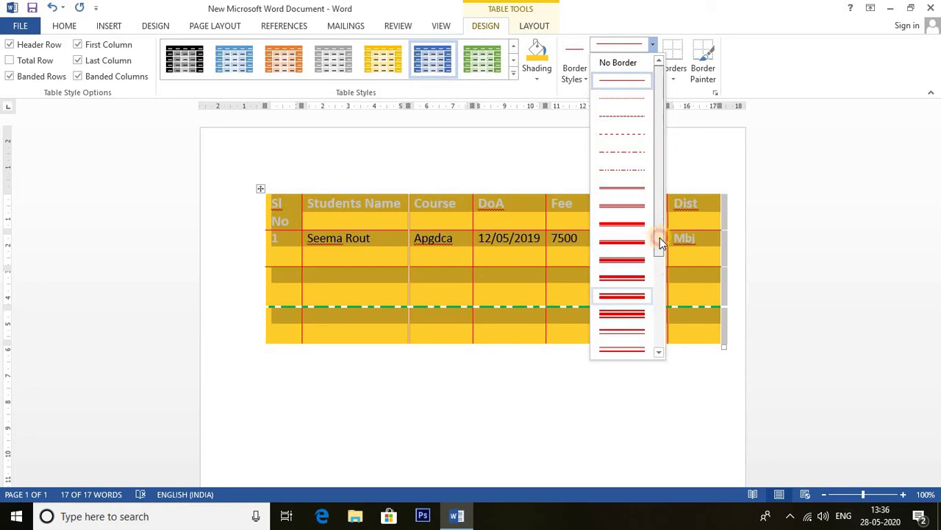
left_click_drag(660, 243, 661, 265)
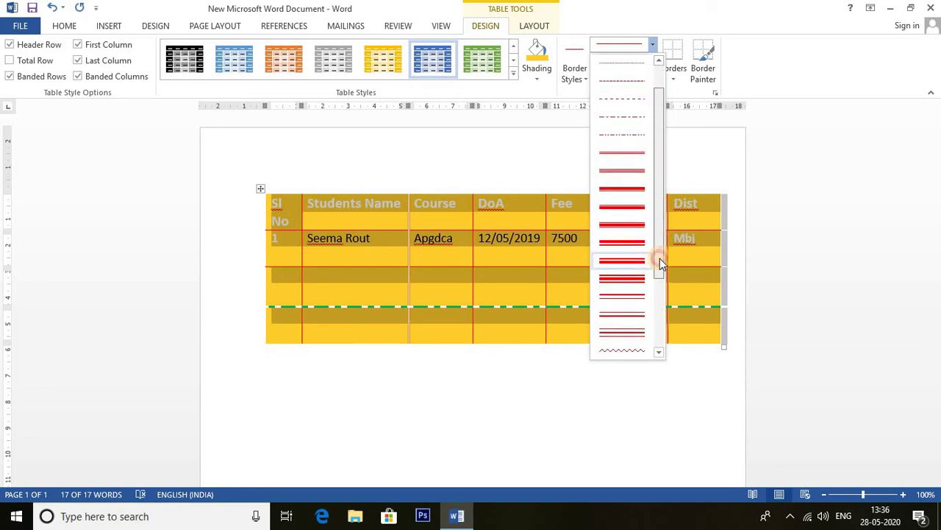
left_click(617, 208)
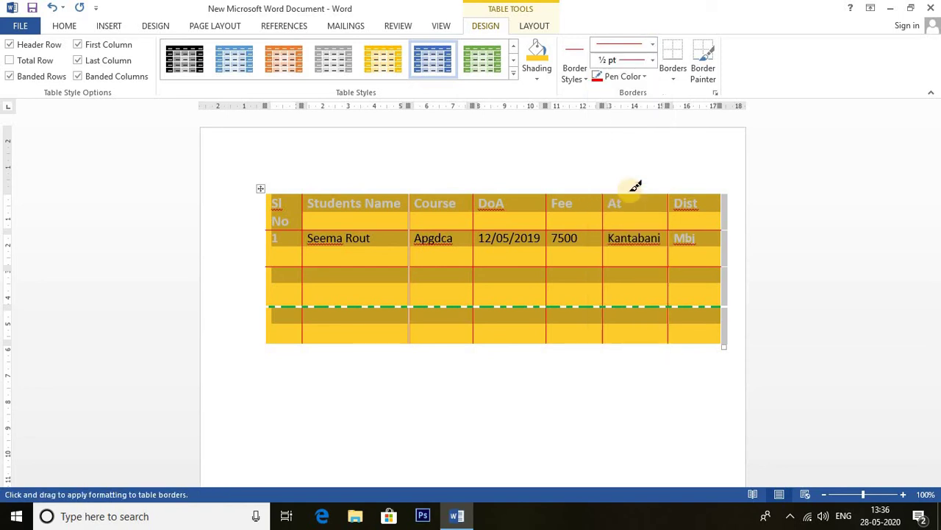
left_click(644, 76)
left_click(656, 200)
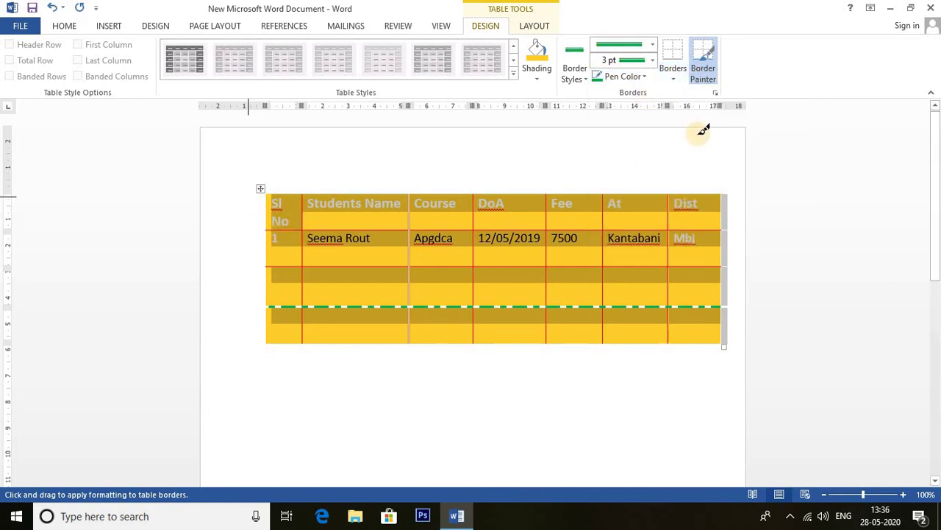
Apply a green bottom border to the table, then select the header row cells.
left_click(674, 73)
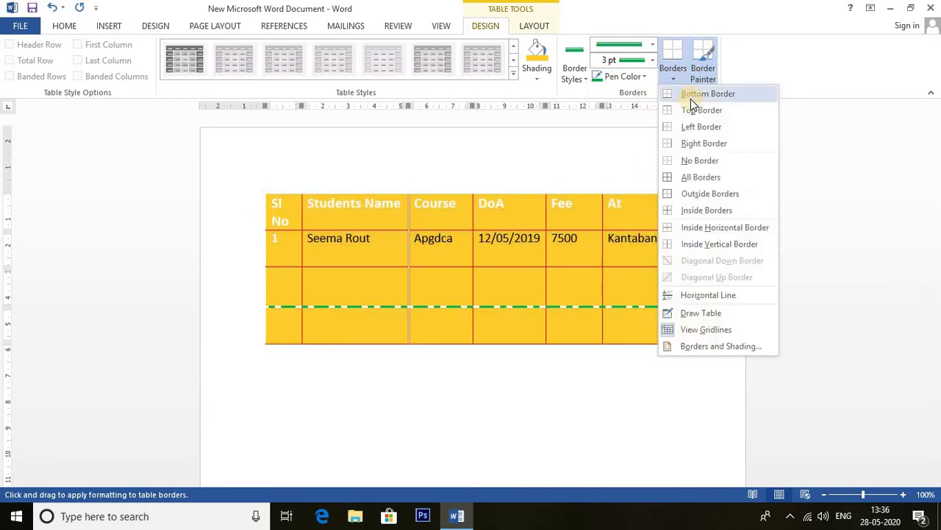
left_click(698, 94)
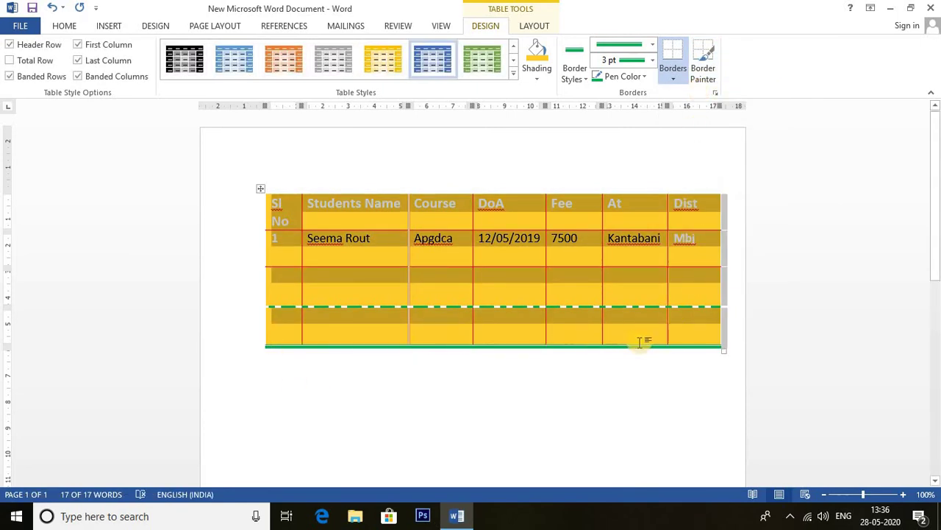
left_click(673, 80)
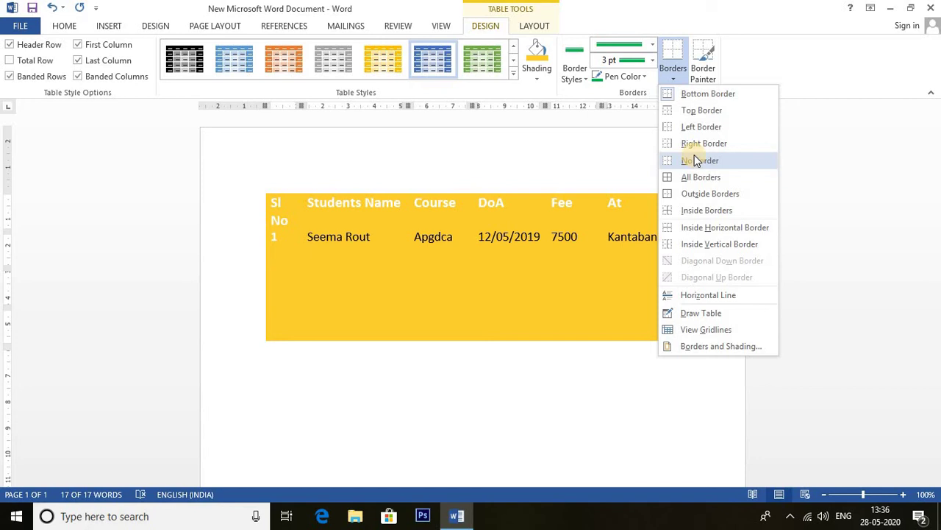
left_click(559, 177)
left_click(343, 241)
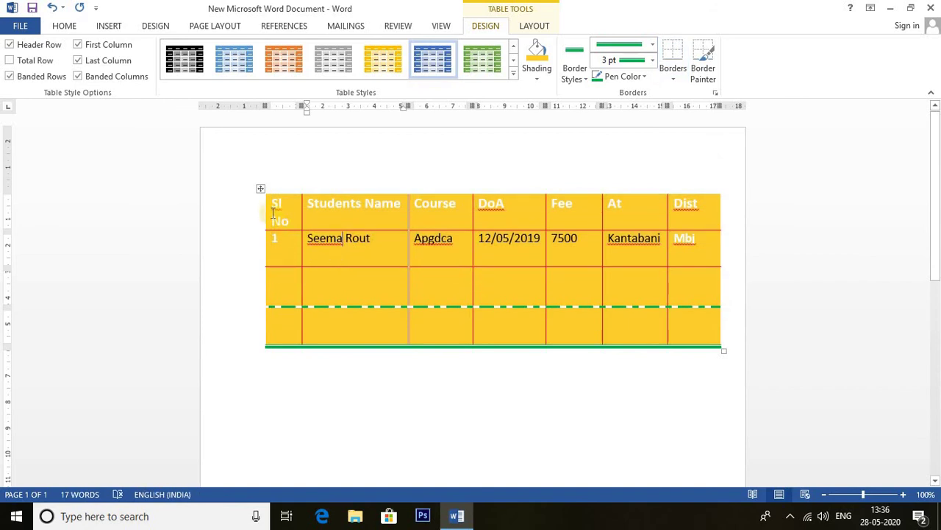
left_click_drag(273, 212, 679, 214)
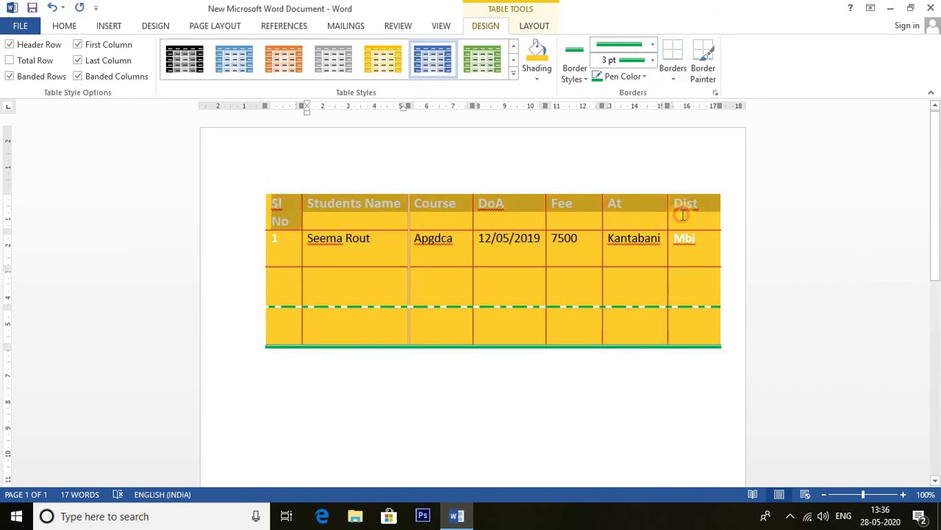
Change the border pen from the thick 3 pt line to a thin ½ pt green line.
left_click(679, 76)
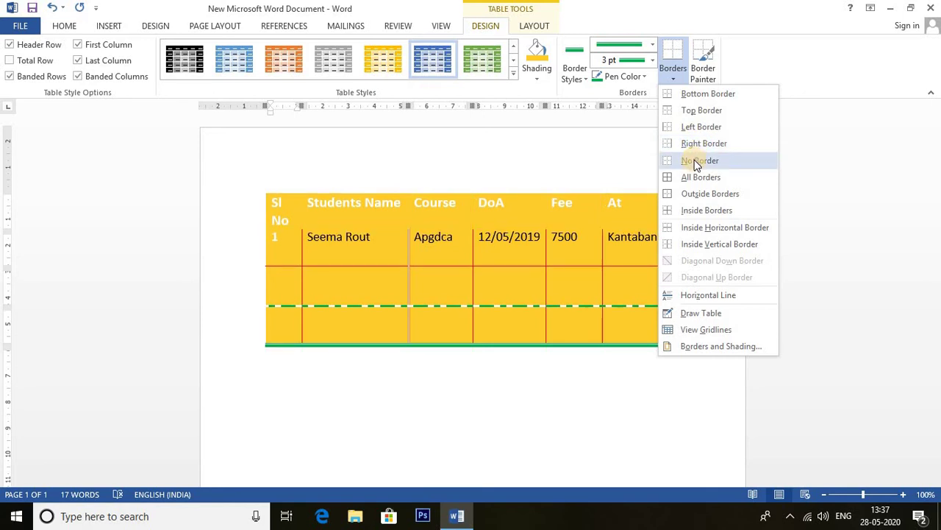
left_click(655, 45)
left_click(655, 48)
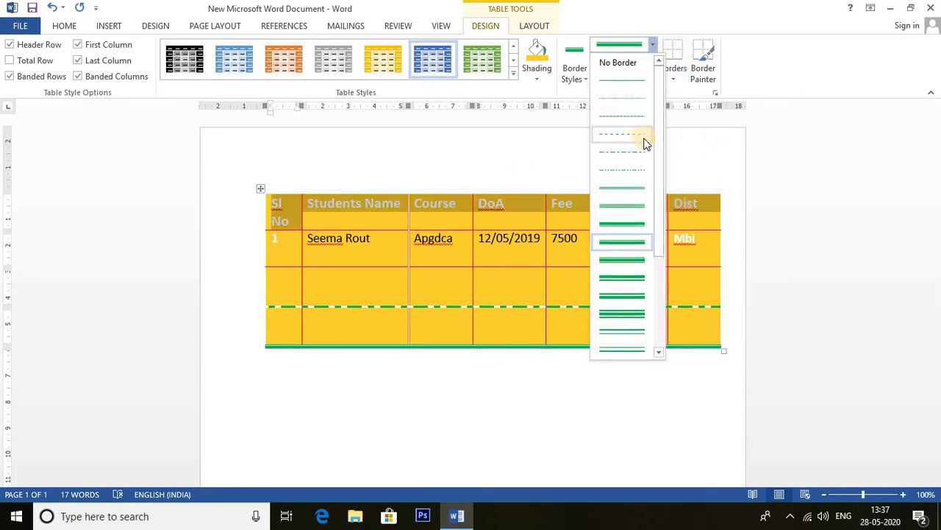
left_click_drag(657, 136, 661, 142)
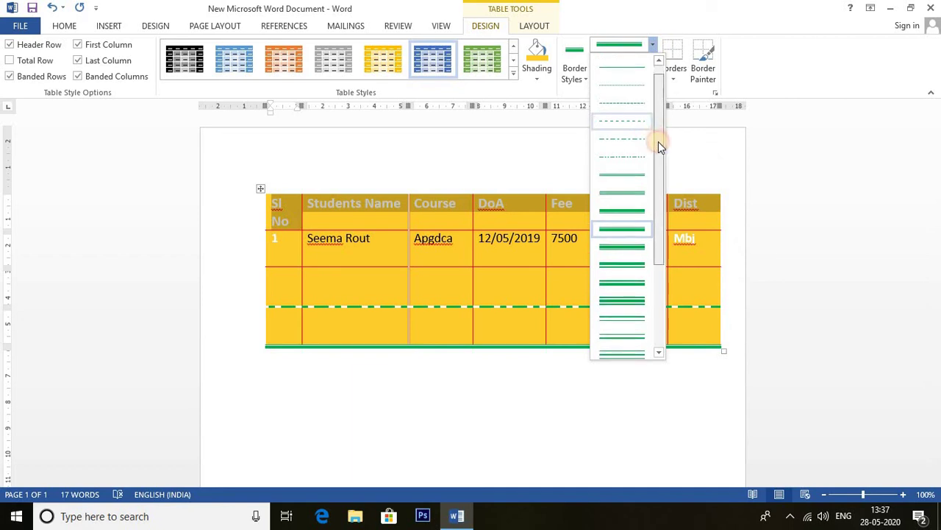
left_click(631, 184)
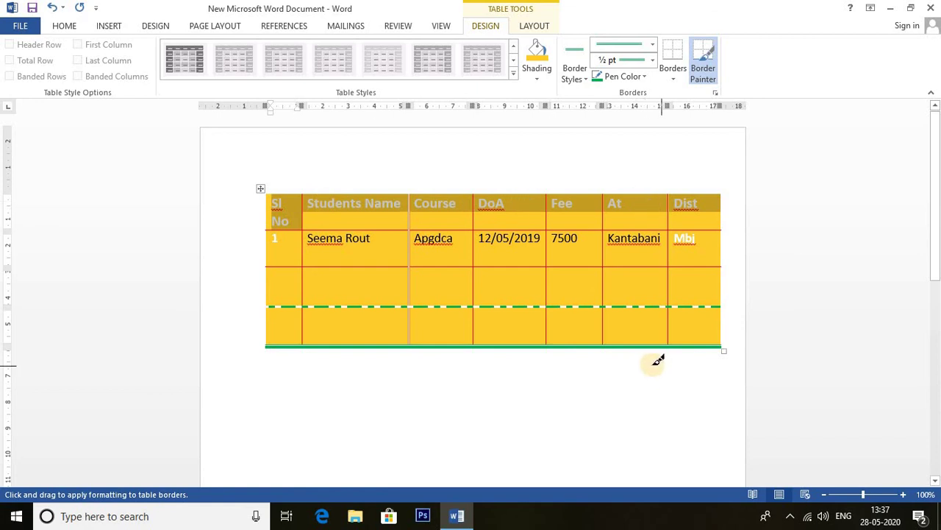
left_click(675, 79)
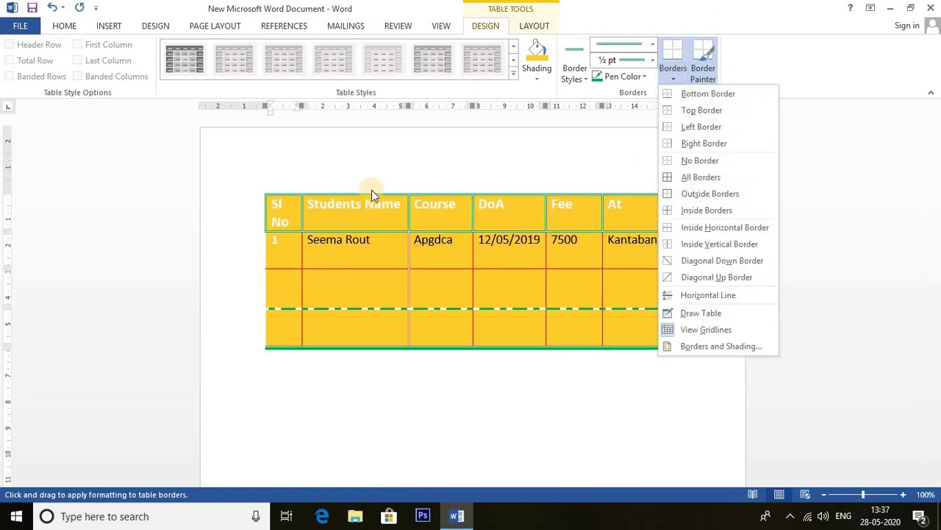
Select the whole student table and outline every cell with thin ½ pt green borders.
left_click(293, 179)
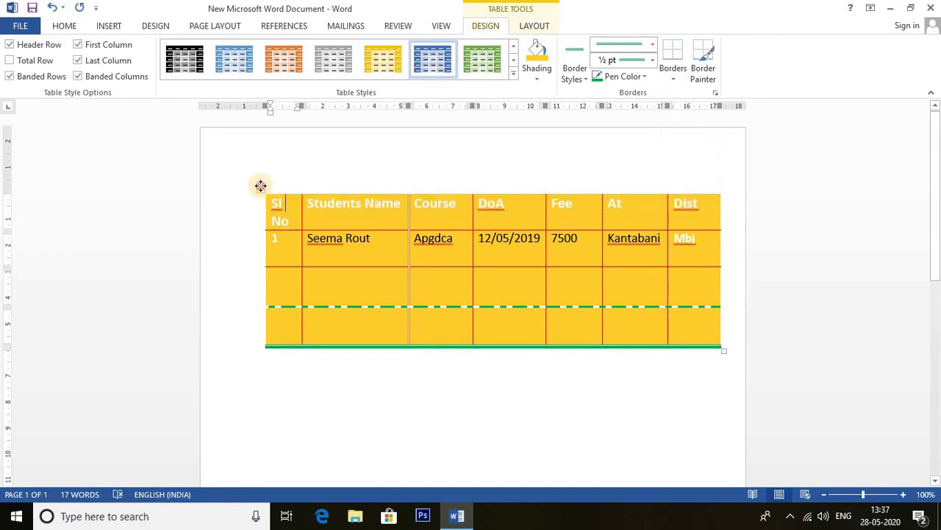
left_click(261, 186)
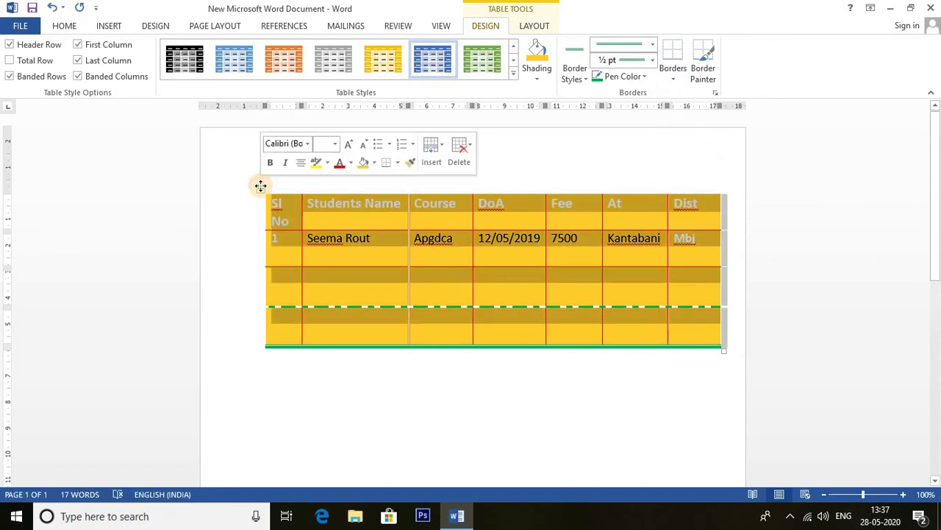
left_click(674, 76)
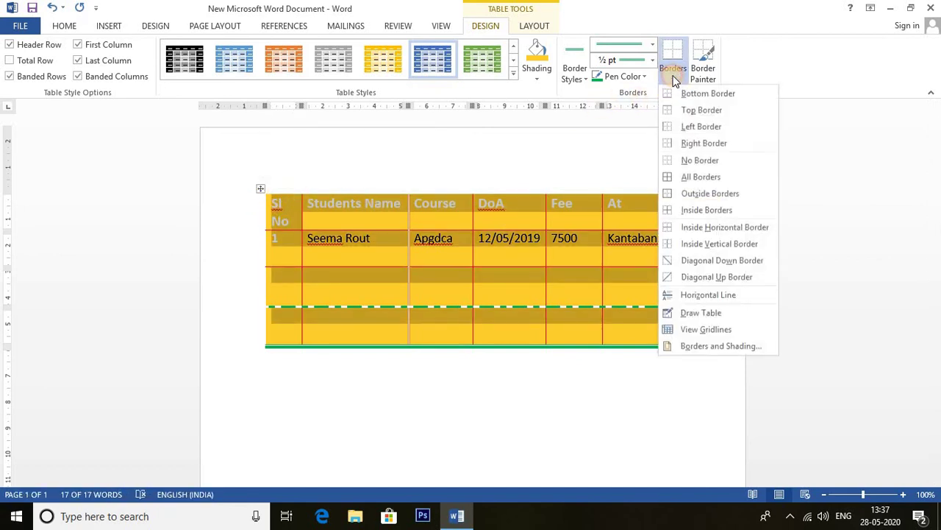
left_click(698, 179)
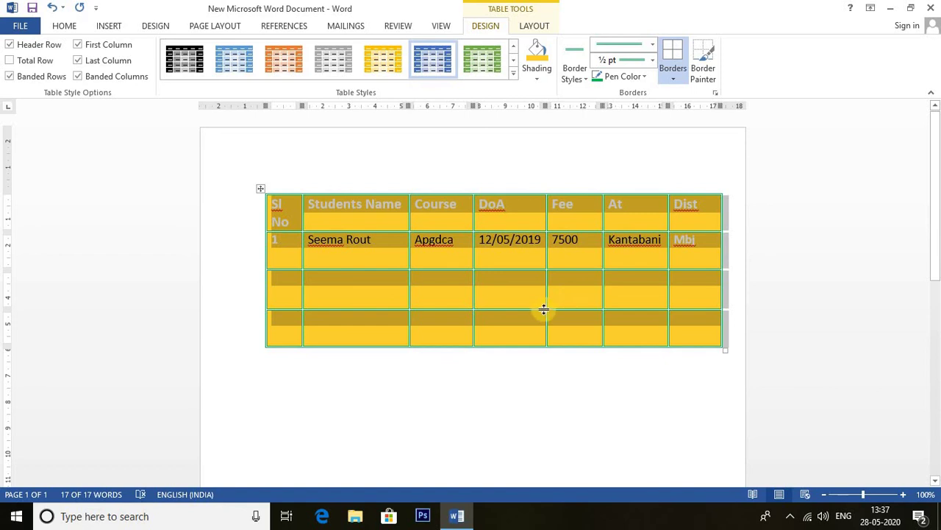
left_click(669, 71)
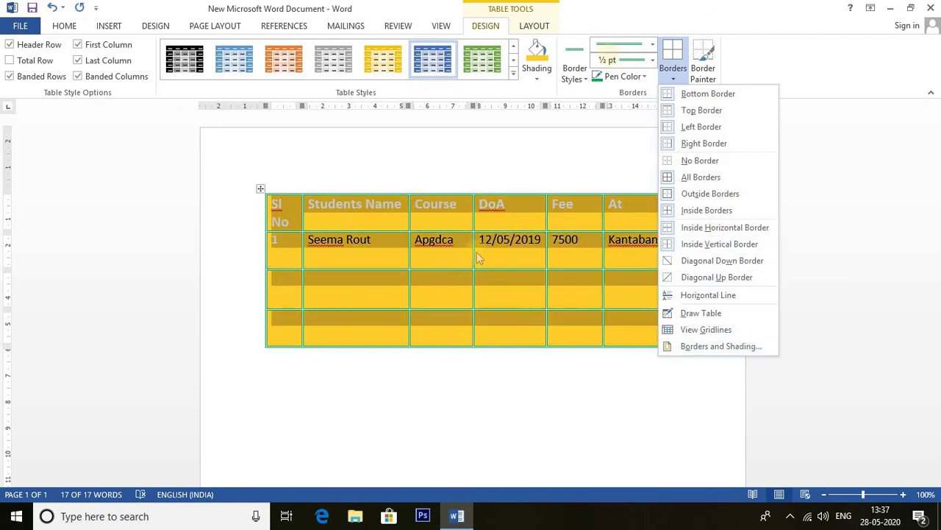
Frame the table's outside with a thick 3 pt solid red border.
left_click(653, 45)
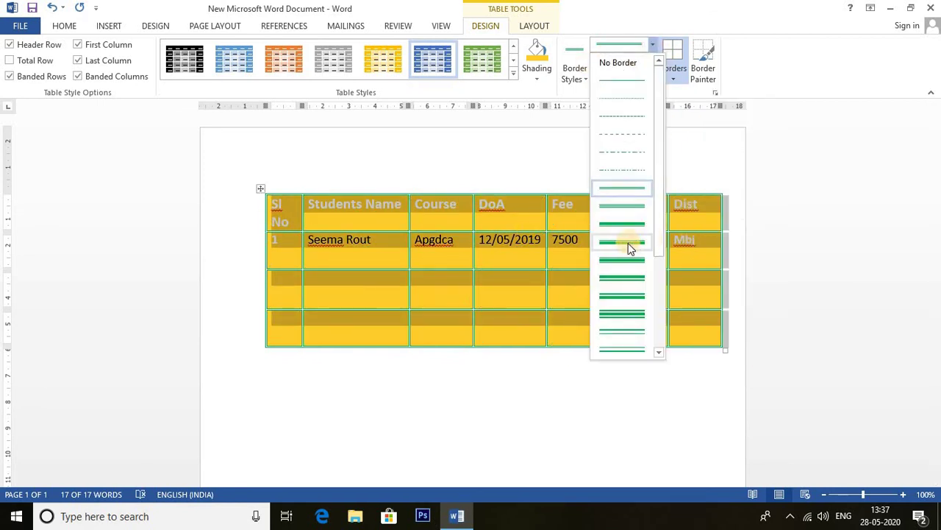
left_click(628, 242)
left_click(645, 76)
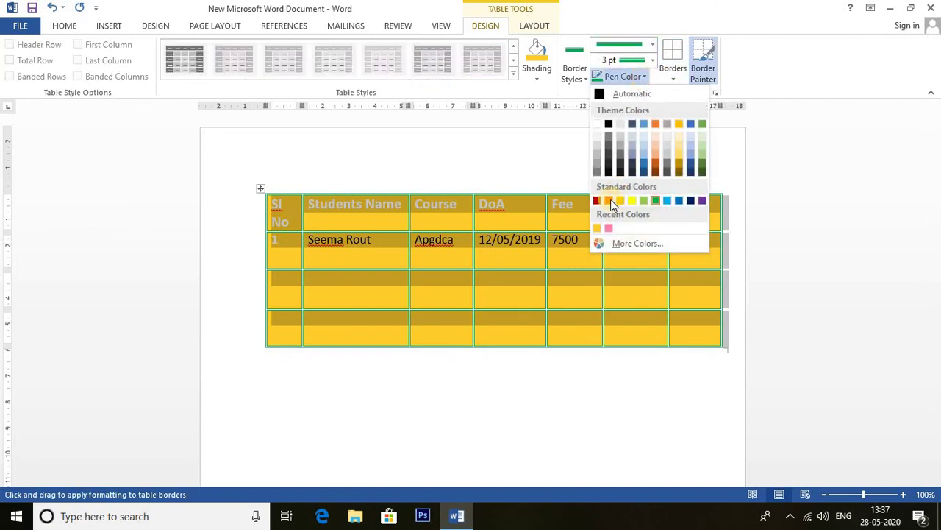
left_click(611, 199)
left_click(672, 78)
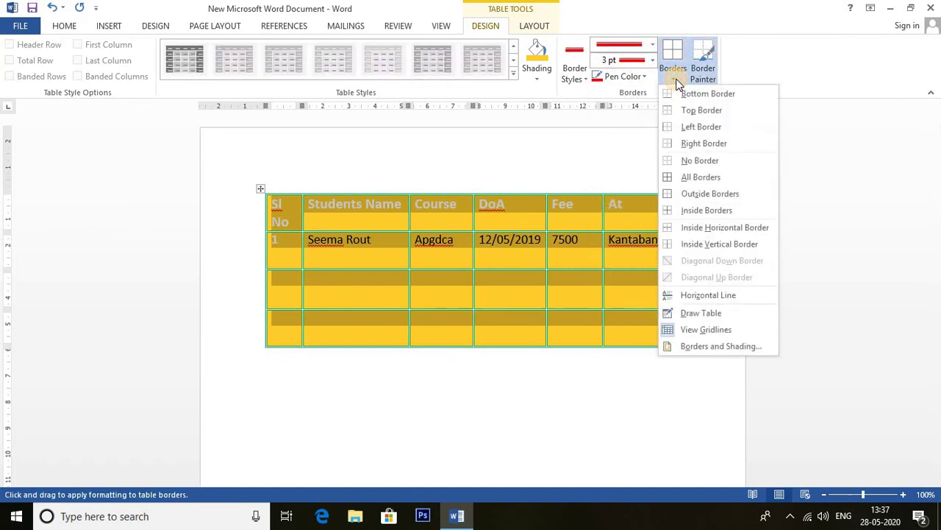
left_click(711, 193)
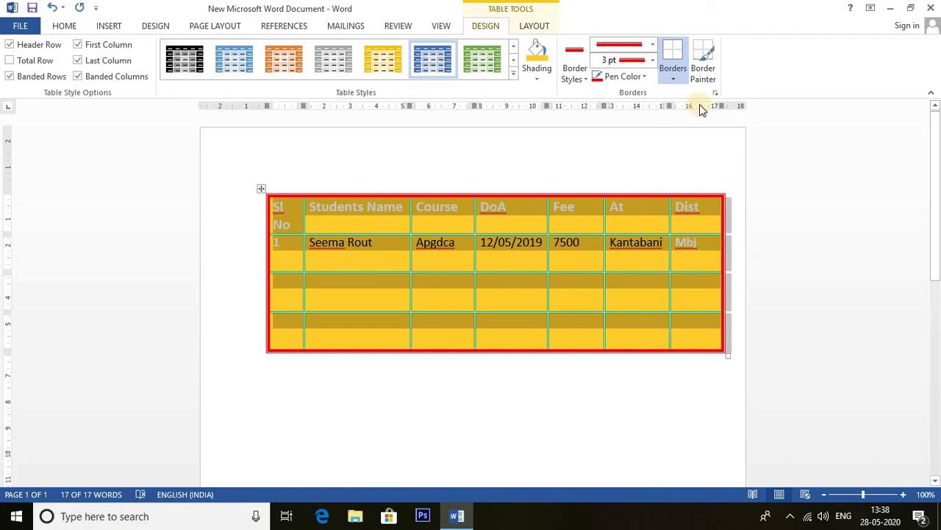
left_click(674, 78)
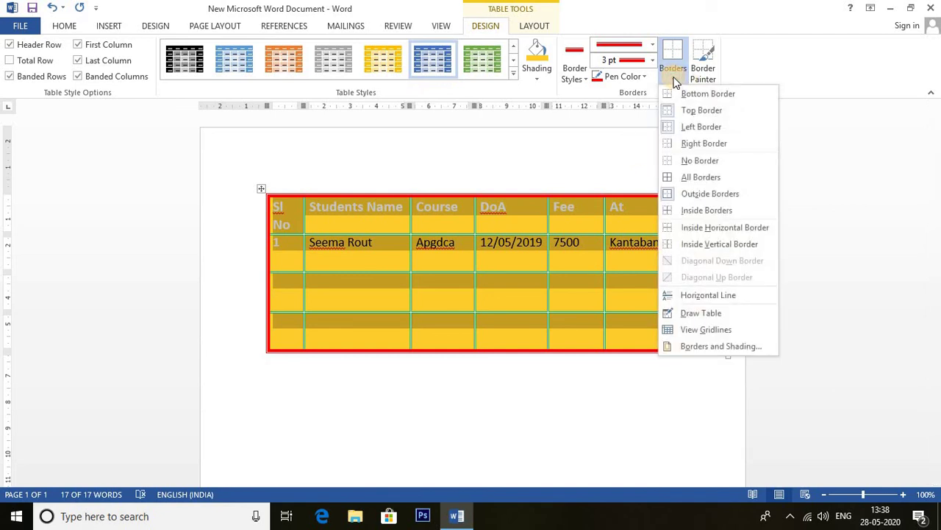
Apply red 2¼ pt dash-dot lines to all inside borders of the table.
left_click(653, 46)
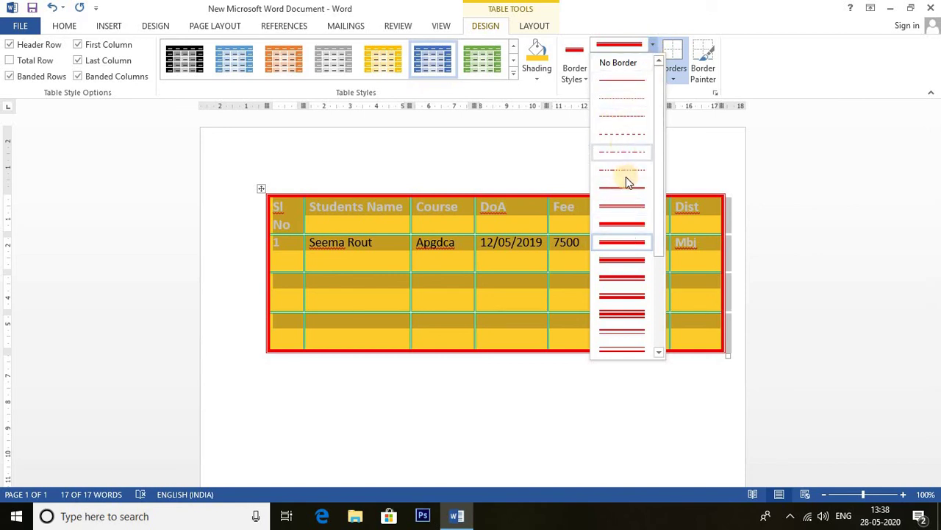
left_click(625, 170)
left_click(652, 60)
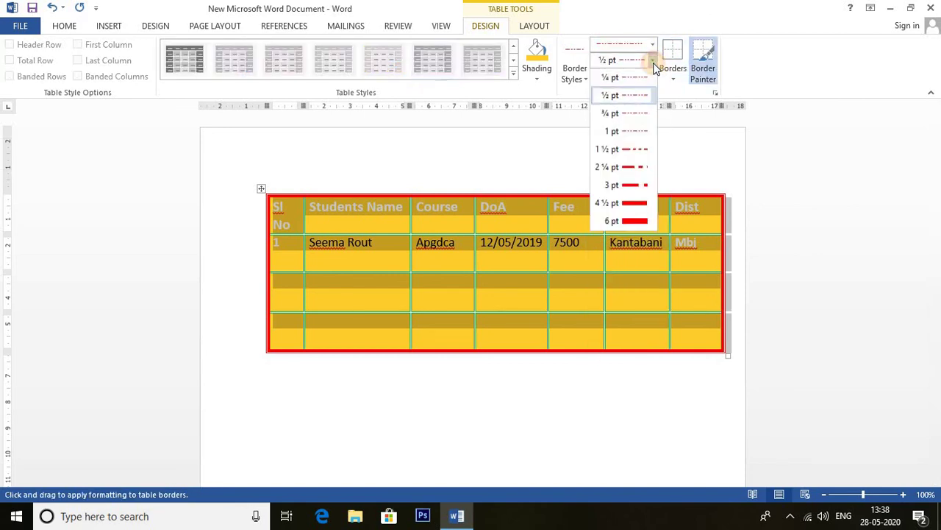
left_click(621, 168)
left_click(673, 73)
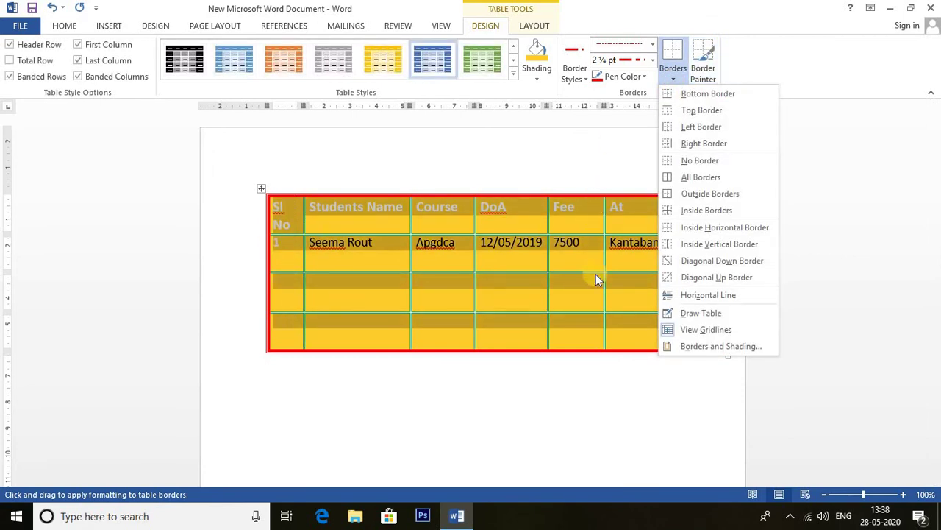
left_click(703, 211)
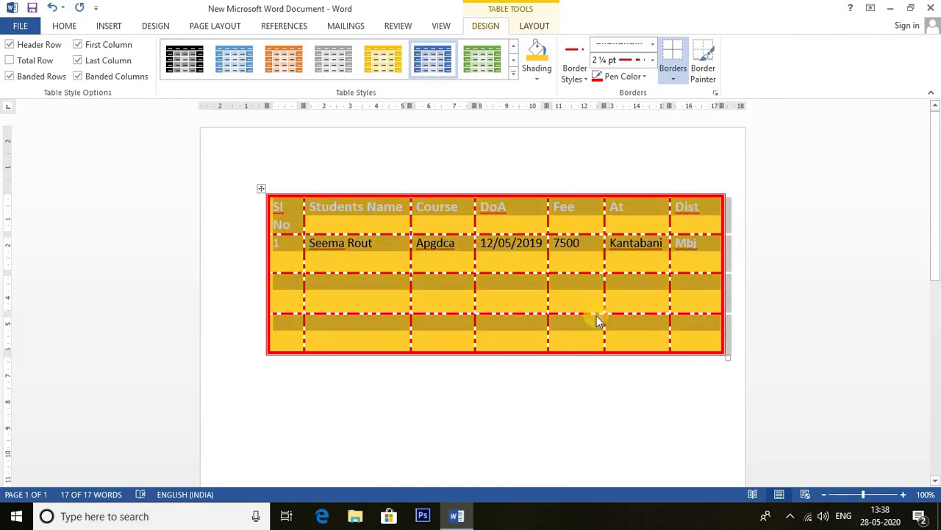
Toggle the table's inside vertical borders from the Borders list.
left_click(674, 81)
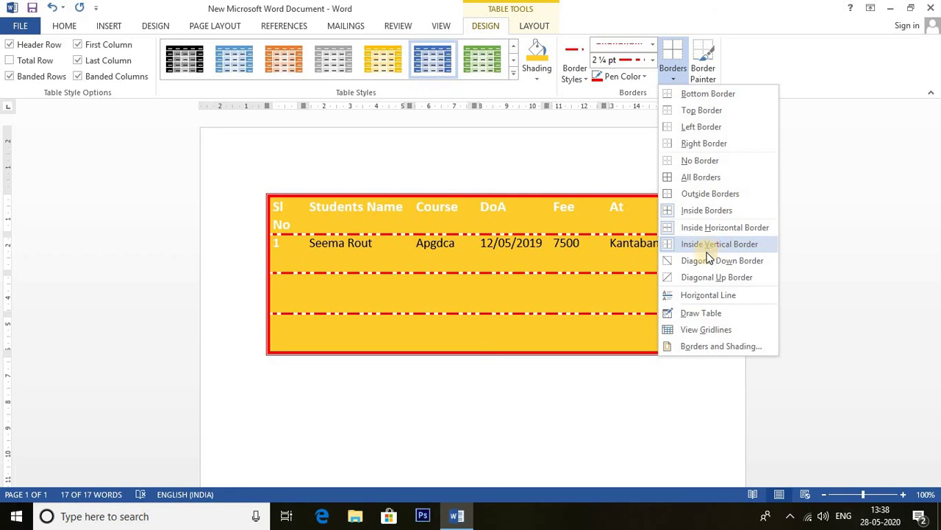
left_click(712, 251)
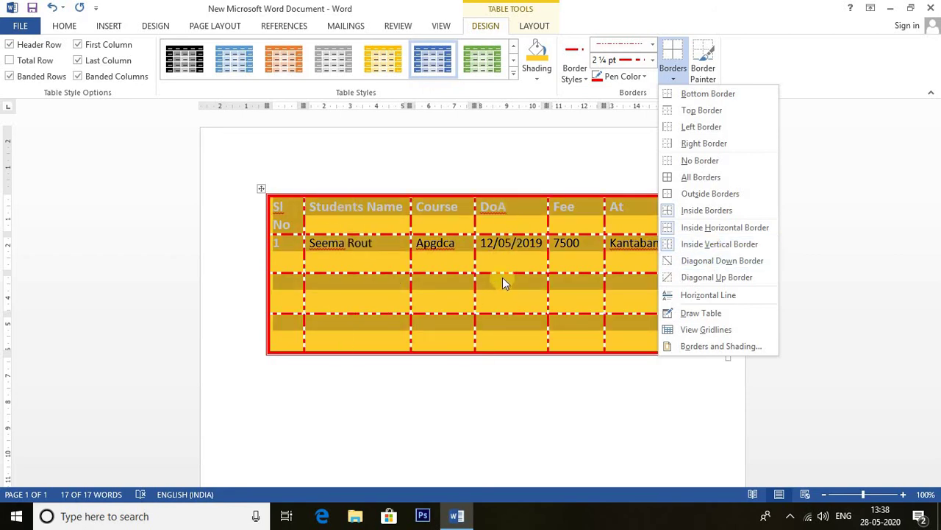
left_click(569, 228)
Turn on Border Painter with a red double line style.
left_click(703, 72)
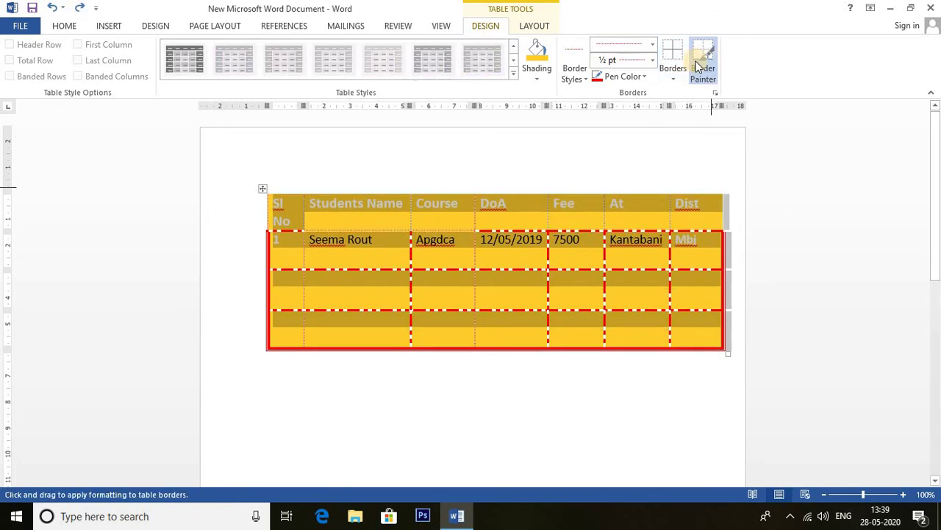
left_click(703, 76)
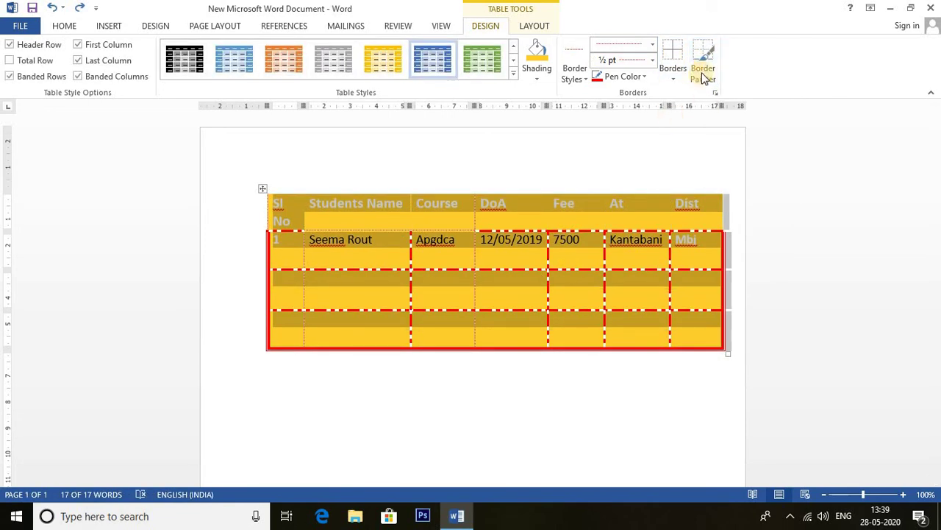
left_click(700, 81)
left_click(652, 44)
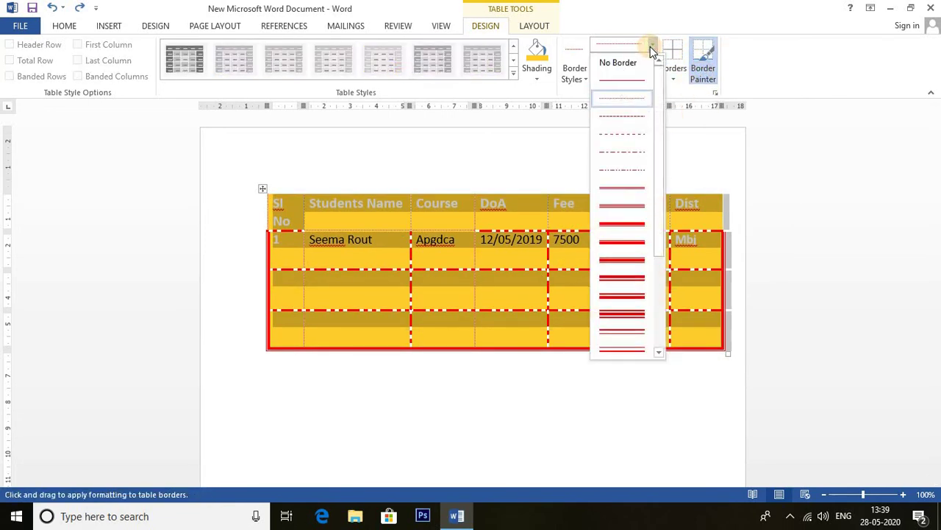
left_click(622, 190)
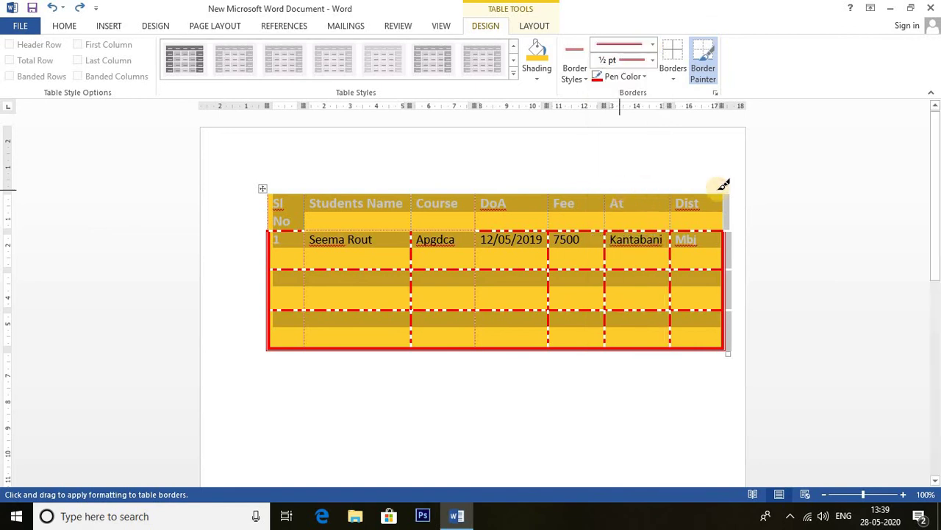
Paint red lines under Students Name and Course and down the Sl No, DoA and Fee dividers.
left_click(316, 228)
left_click_drag(320, 226, 346, 228)
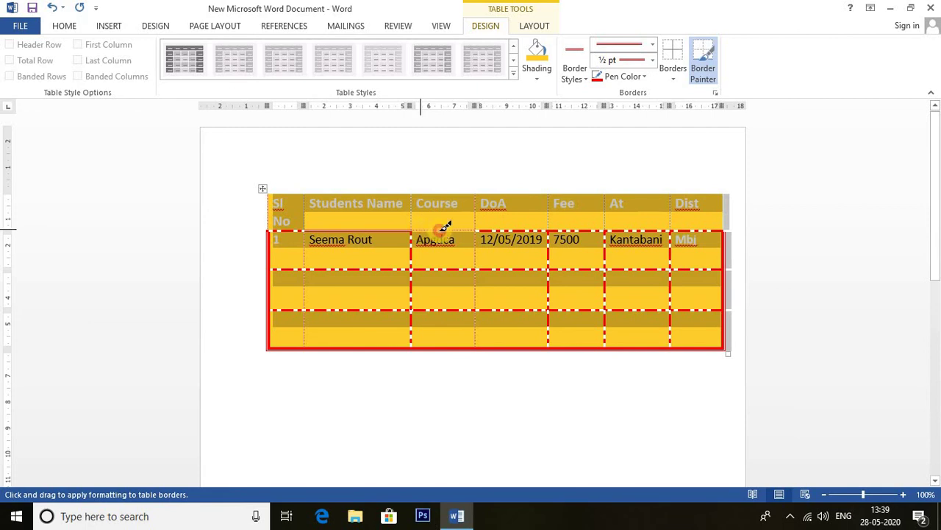
left_click_drag(476, 237, 478, 344)
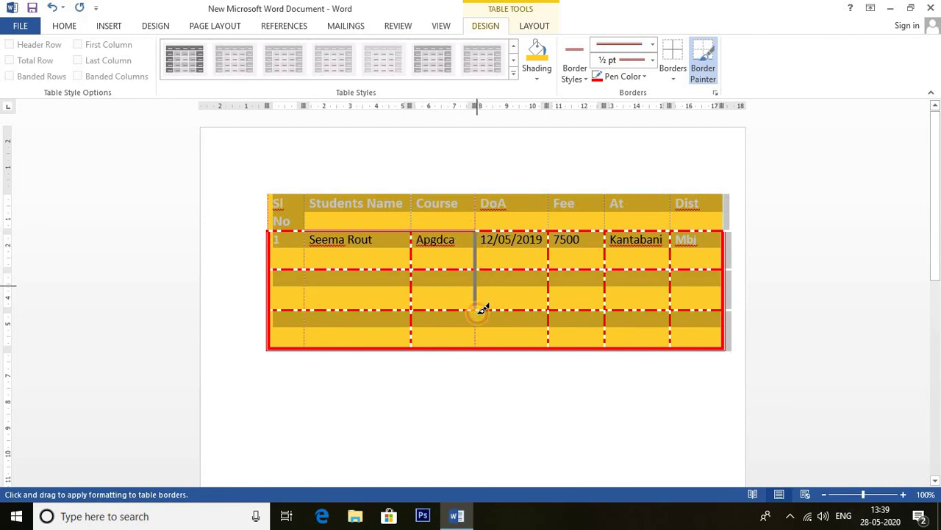
left_click_drag(306, 240, 308, 344)
left_click_drag(608, 236, 622, 279)
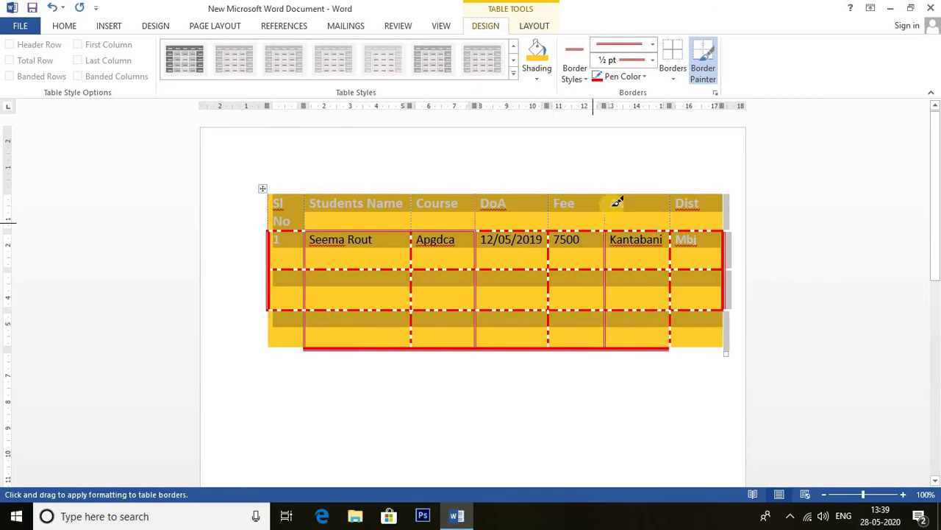
left_click(652, 45)
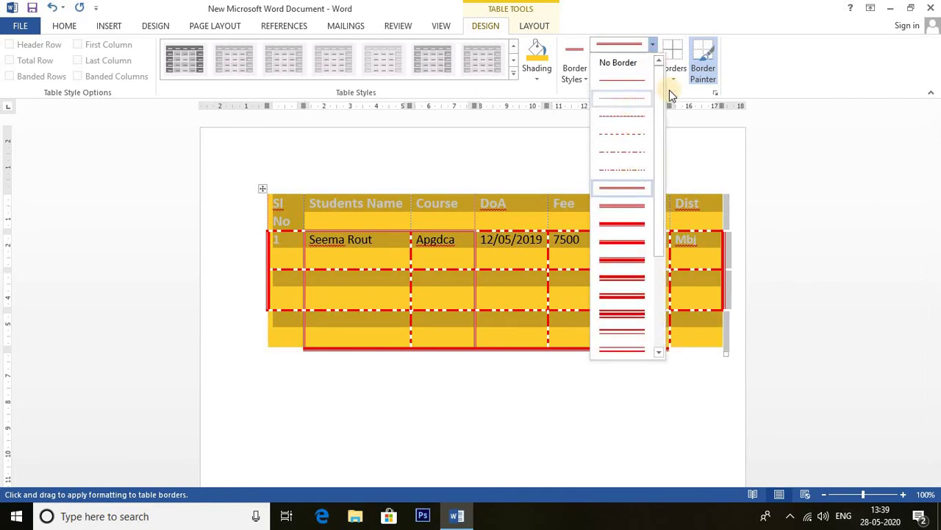
left_click(684, 92)
left_click(626, 77)
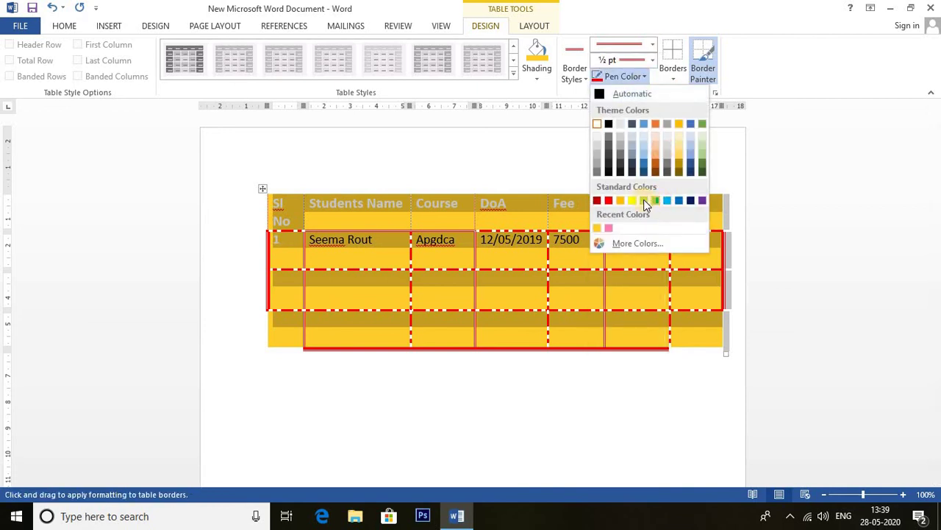
Switch the pen to green and paint a line between the two bottom empty rows.
left_click(655, 201)
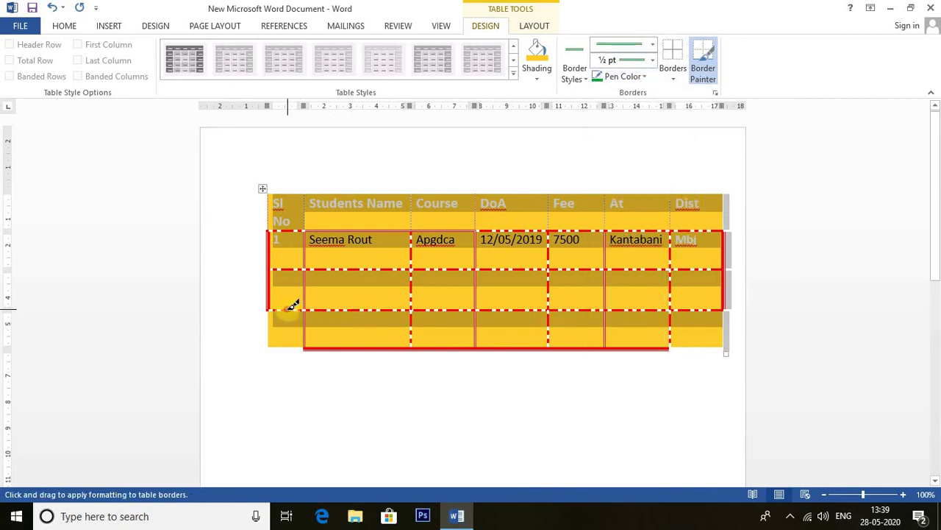
left_click_drag(287, 309, 695, 295)
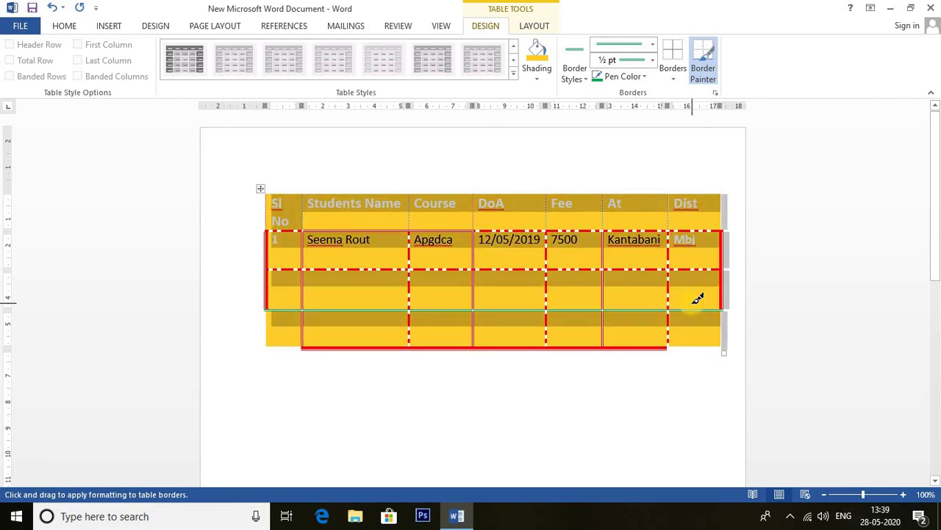